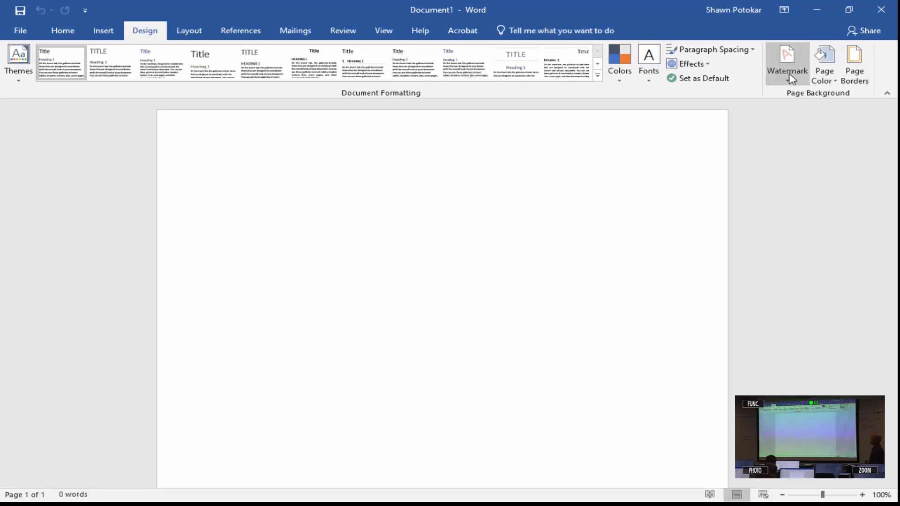
- Set the page background to a custom red with RGB values 236, 2, 2
left_click(823, 81)
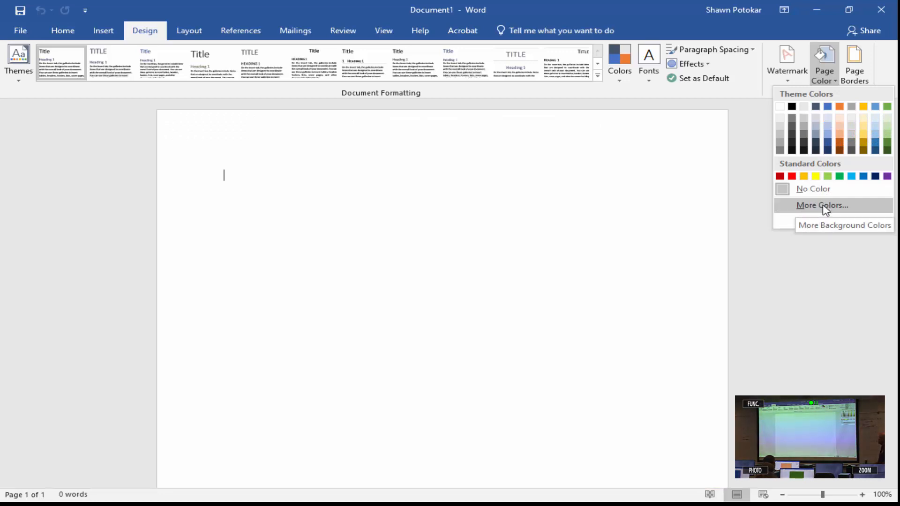
left_click(825, 207)
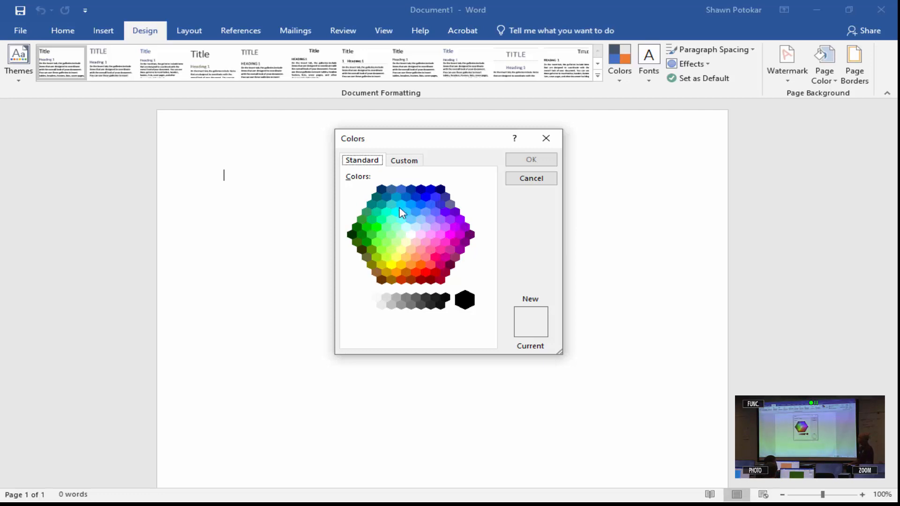
left_click(411, 168)
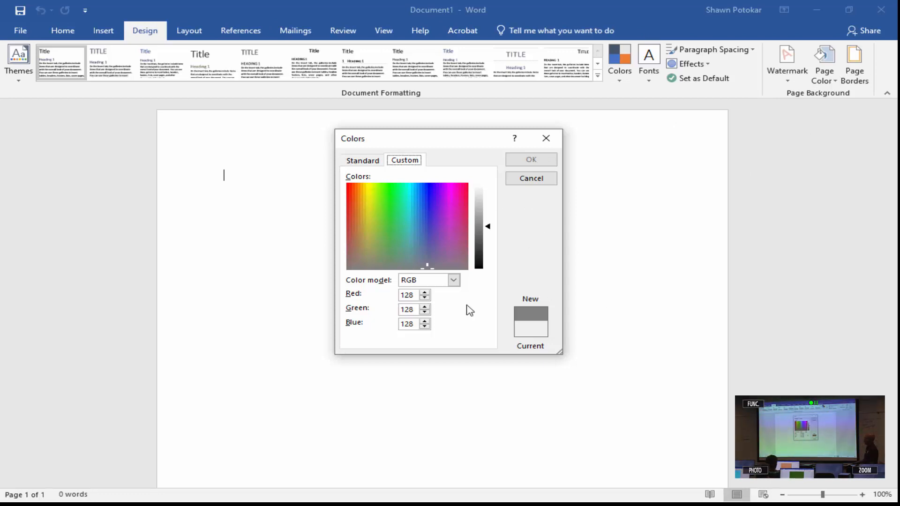
left_click_drag(373, 241, 474, 185)
left_click_drag(488, 227, 490, 235)
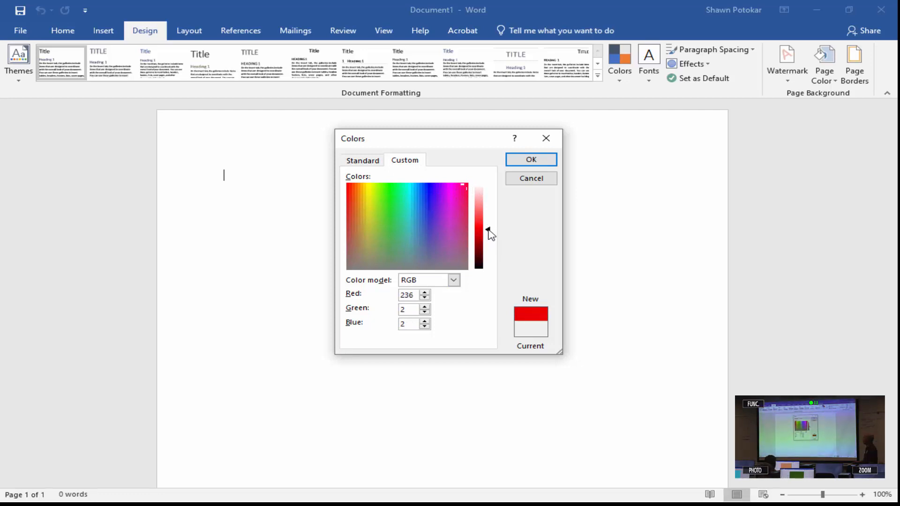
left_click(535, 160)
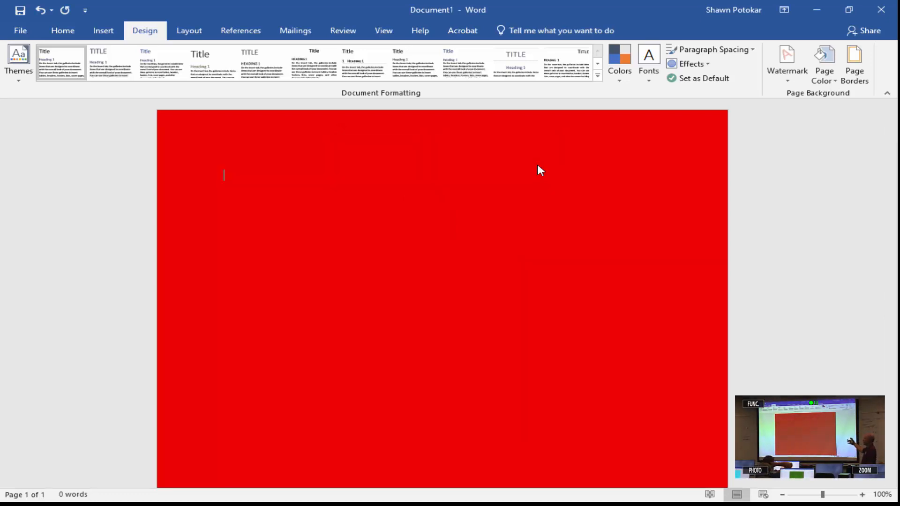
- Choose a one-color horizontal gradient in the page color's fill effects and make its dark shade slightly lighter
left_click(829, 75)
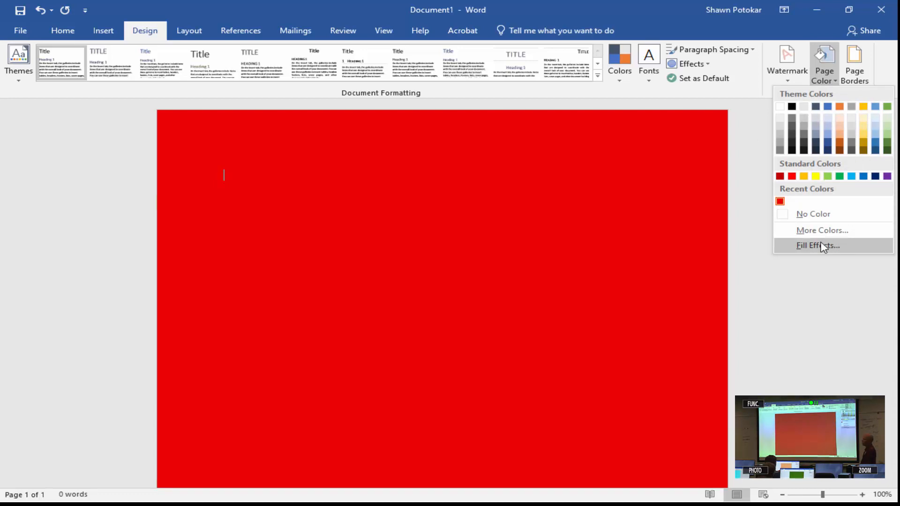
left_click(821, 246)
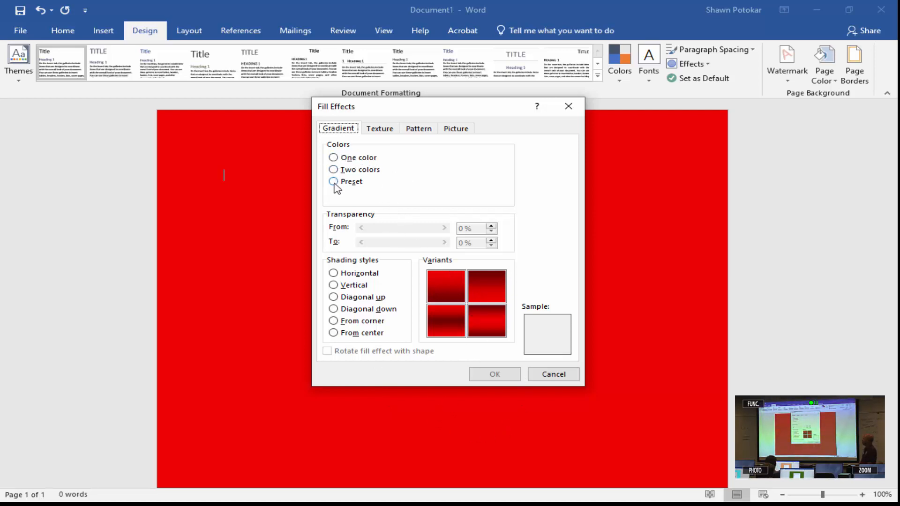
left_click(333, 158)
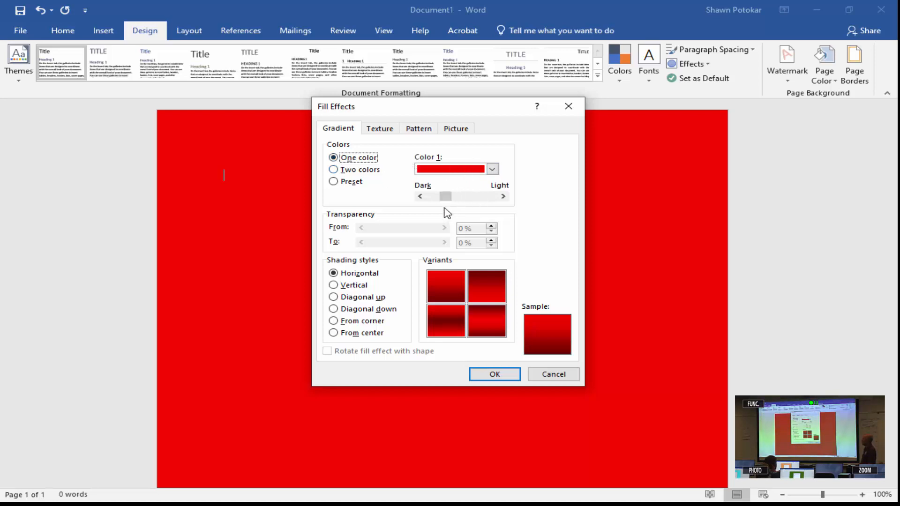
mouse_move(444, 196)
left_mouse_down()
mouse_move(414, 200)
mouse_move(532, 214)
mouse_move(496, 199)
mouse_move(448, 209)
left_mouse_up()
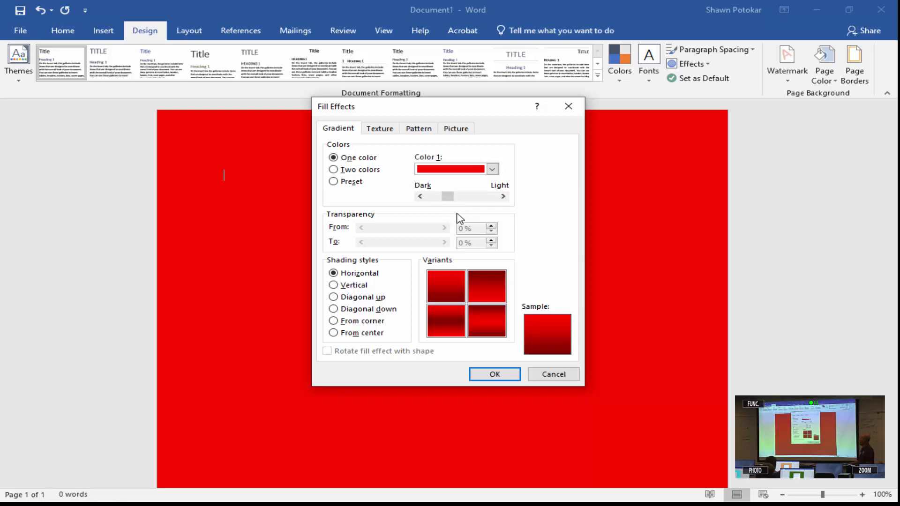
- Try the Daybreak, Desert and Fire preset gradients, return to one color, and look at the texture and pattern fills
left_click(334, 181)
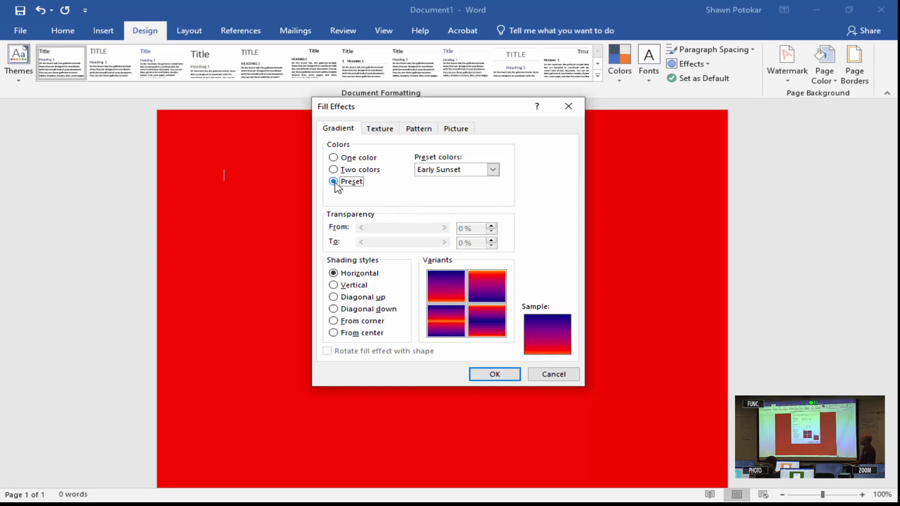
left_click(493, 170)
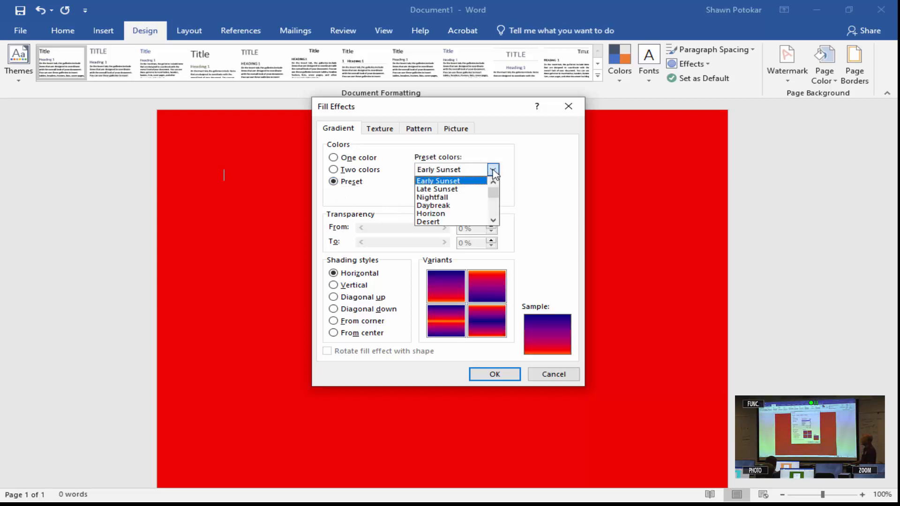
left_click(463, 206)
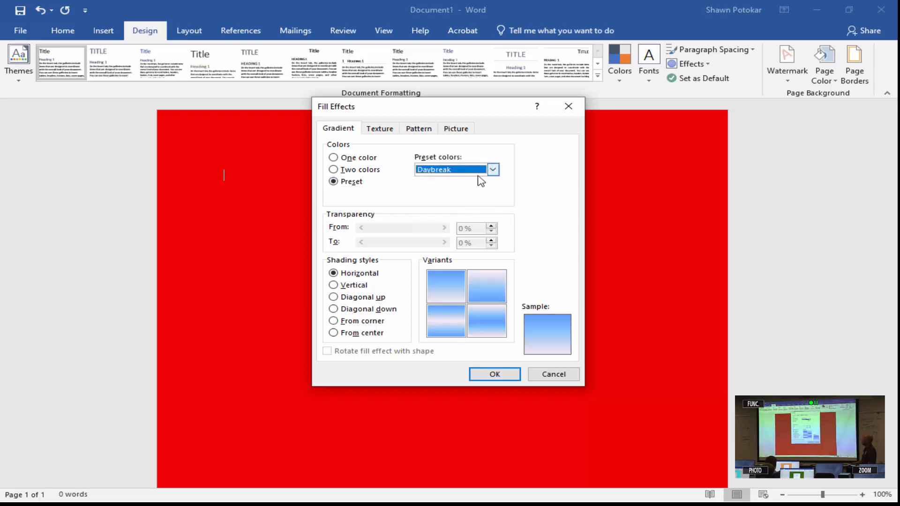
left_click(492, 170)
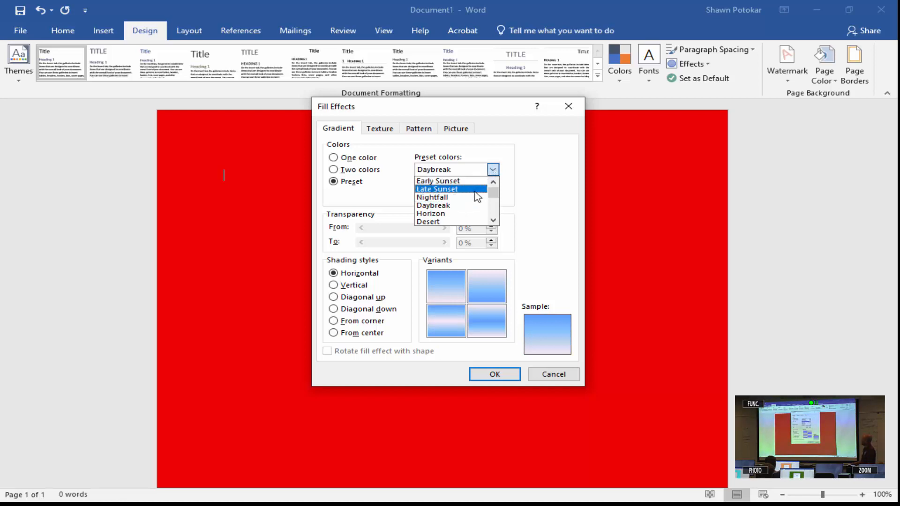
scroll(477, 196, "down", 3)
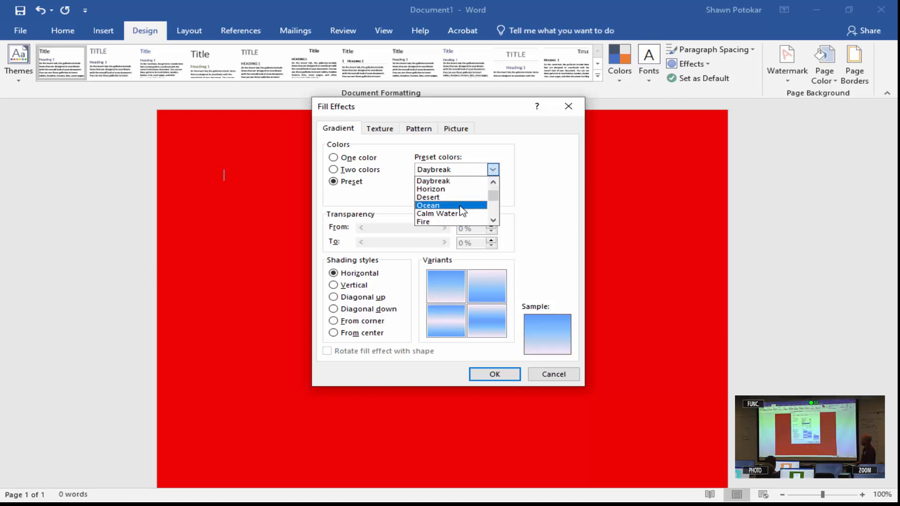
left_click(454, 200)
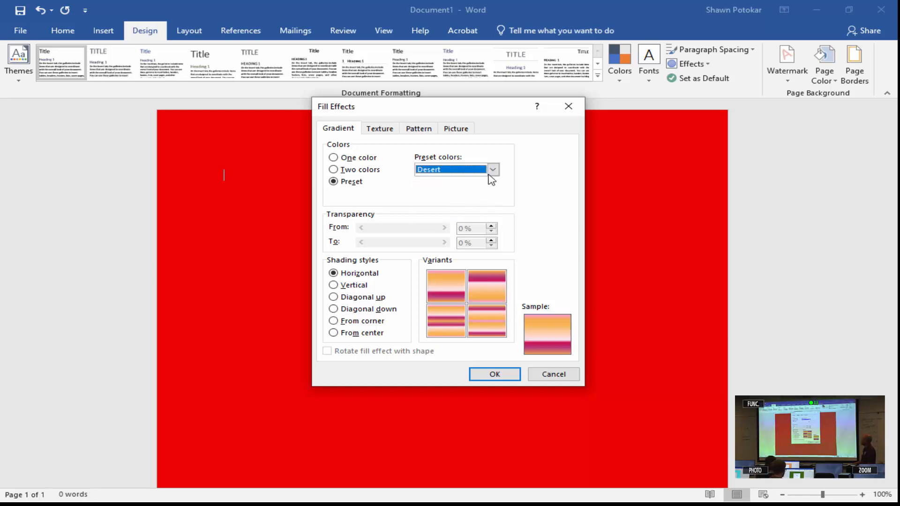
left_click(493, 169)
left_click(449, 222)
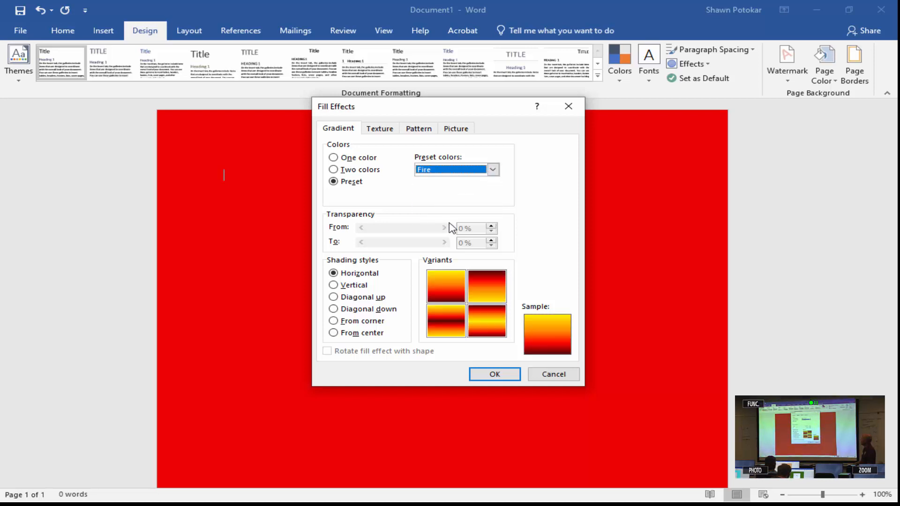
left_click(493, 170)
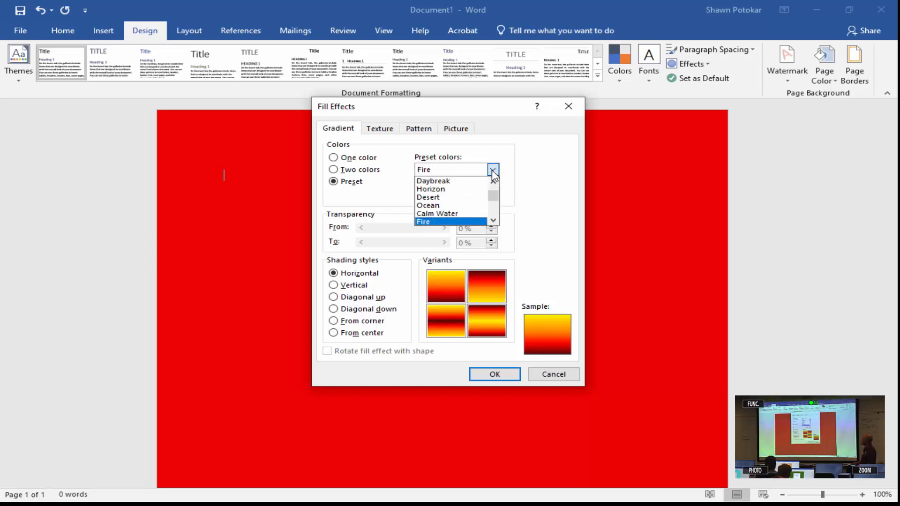
scroll(470, 208, "up", 1)
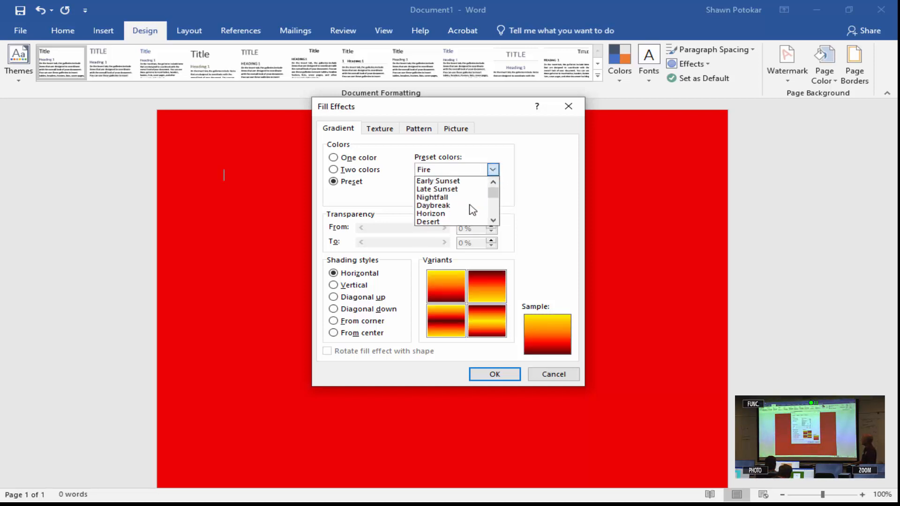
left_click(346, 163)
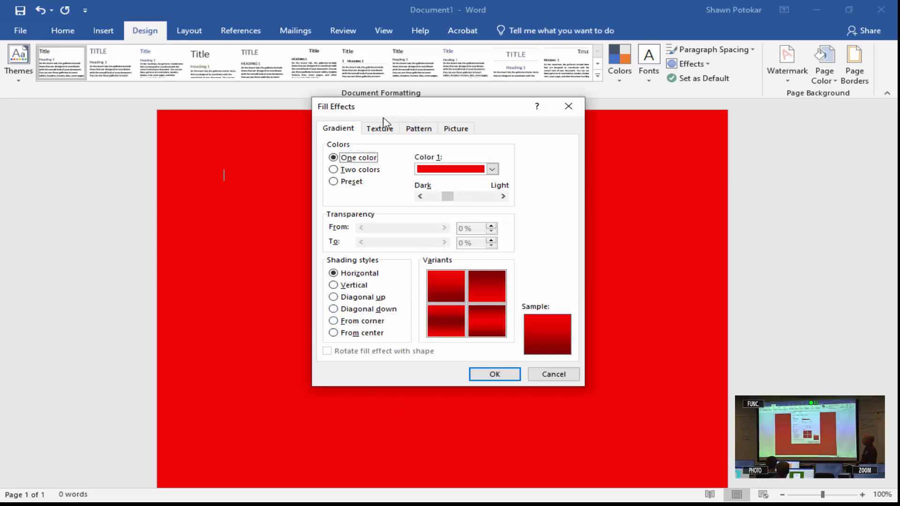
left_click(383, 131)
left_click(412, 133)
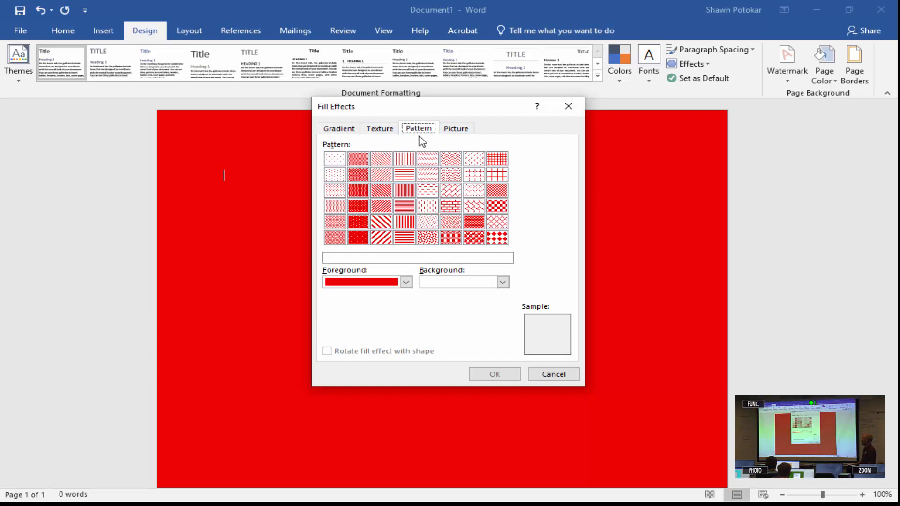
left_click(340, 129)
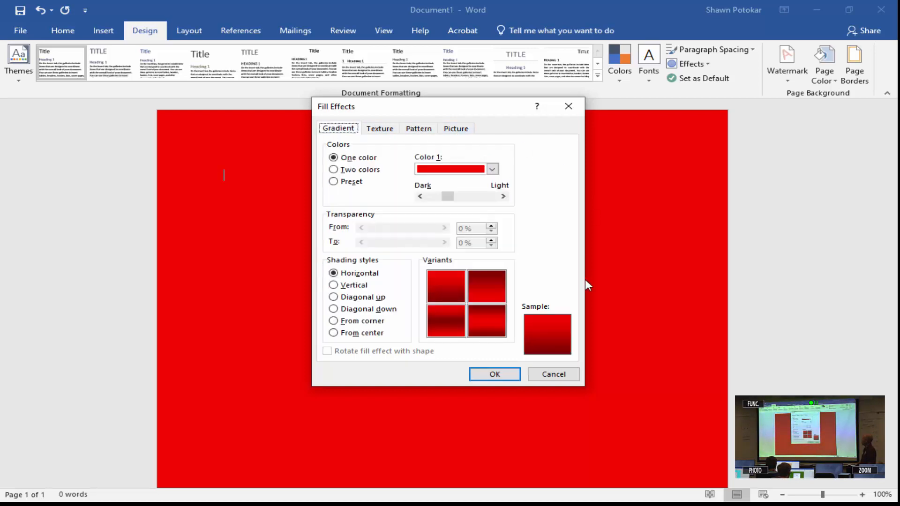
- Apply the horizontal gradient variant running from dark red at the top to bright red, and check it down the page
left_click(488, 284)
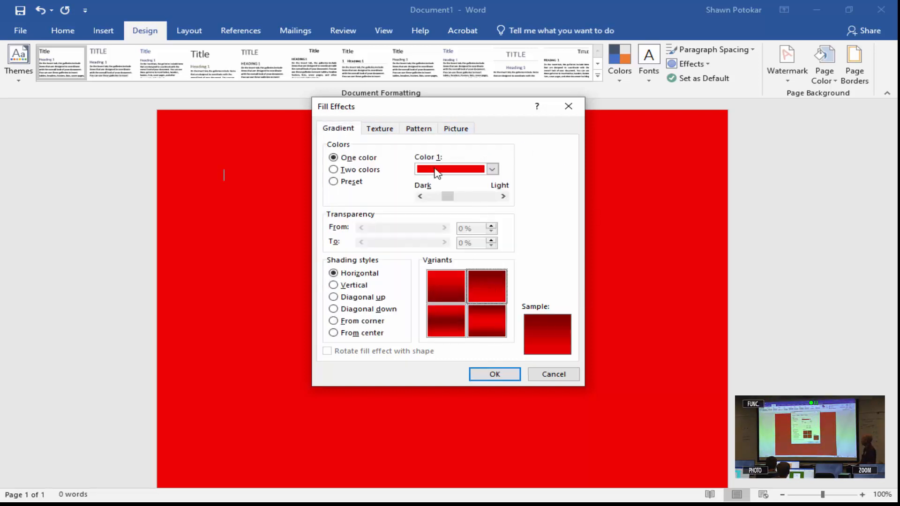
left_click(494, 373)
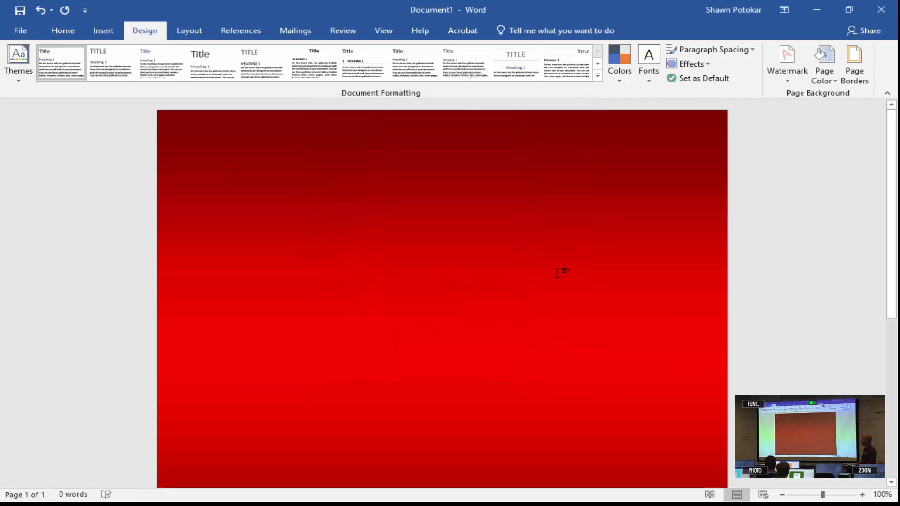
scroll(557, 273, "down", 5)
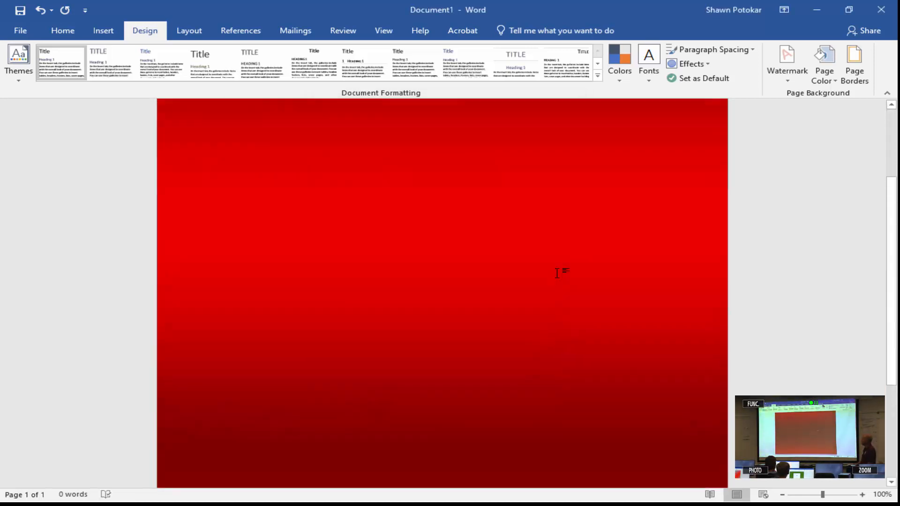
scroll(557, 274, "up", 5)
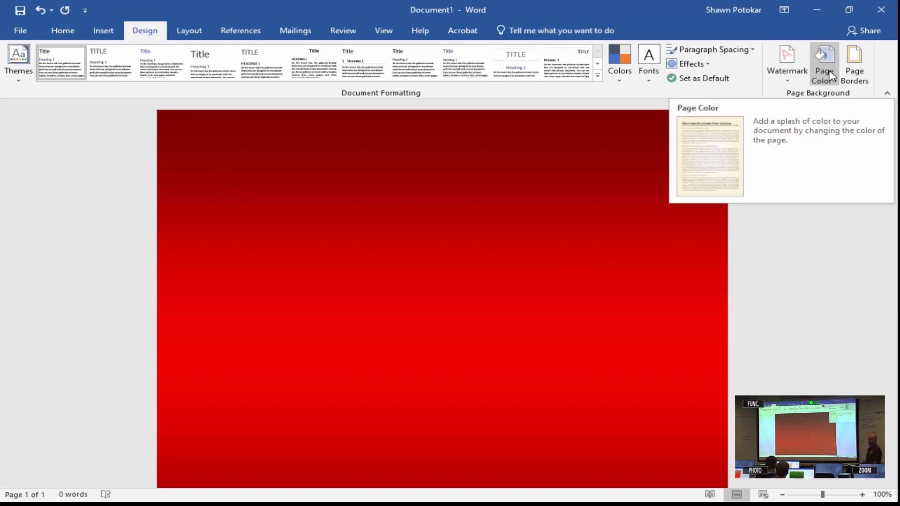
- Start a page border with the Shadow setting and the triple-line style that has a thick line between two thin ones
left_click(854, 72)
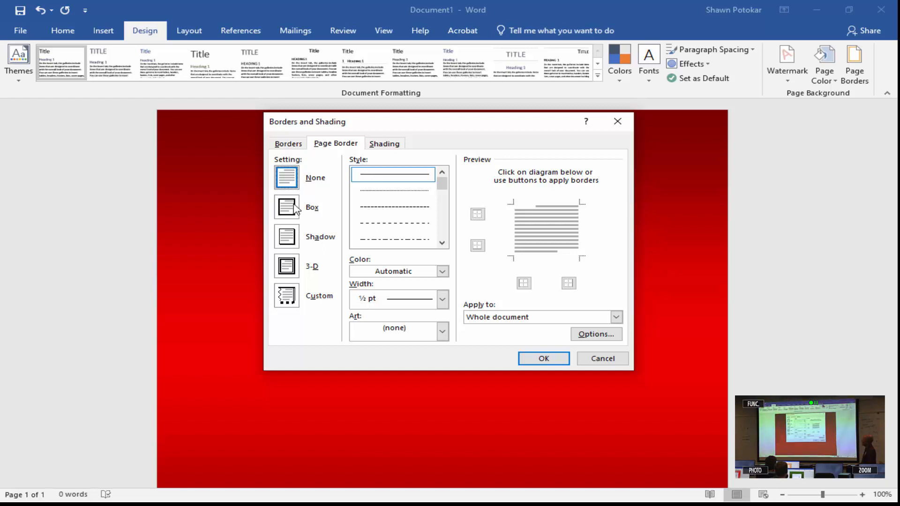
left_click(292, 236)
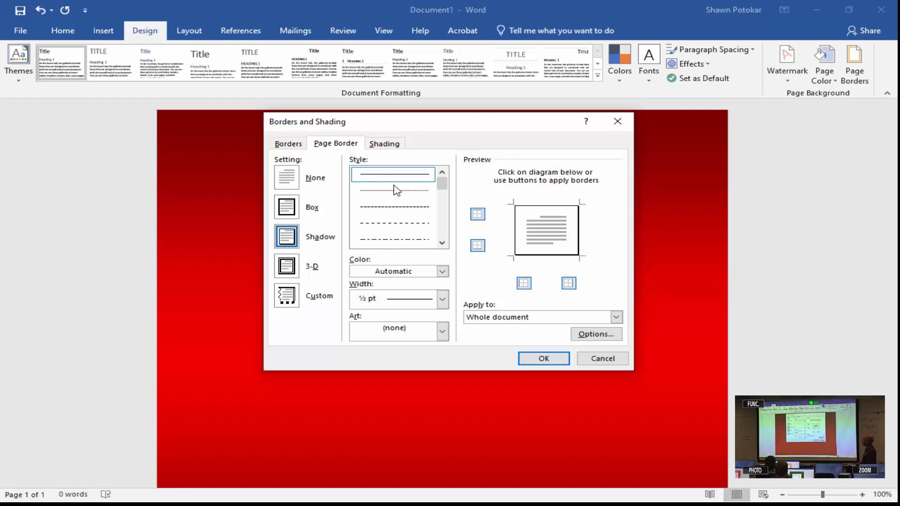
mouse_move(440, 186)
left_mouse_down()
mouse_move(447, 234)
mouse_move(444, 212)
mouse_move(425, 211)
left_mouse_up()
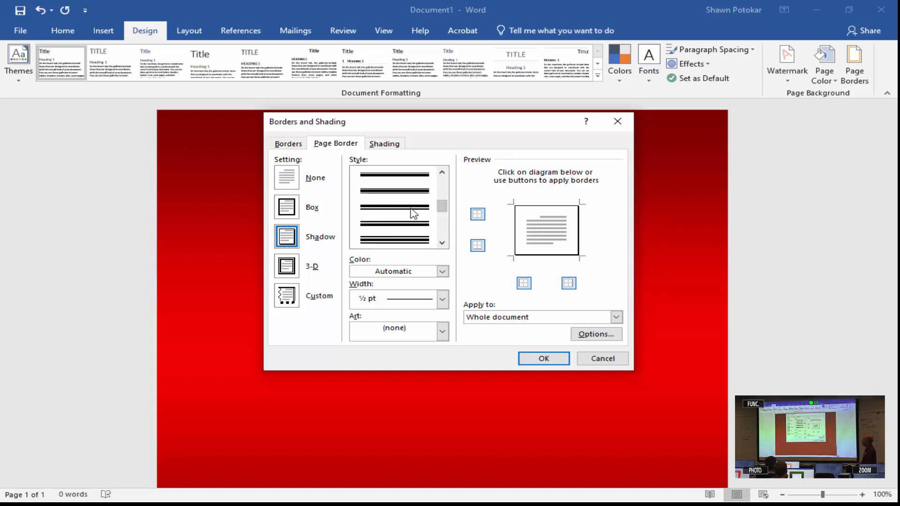
left_click(412, 240)
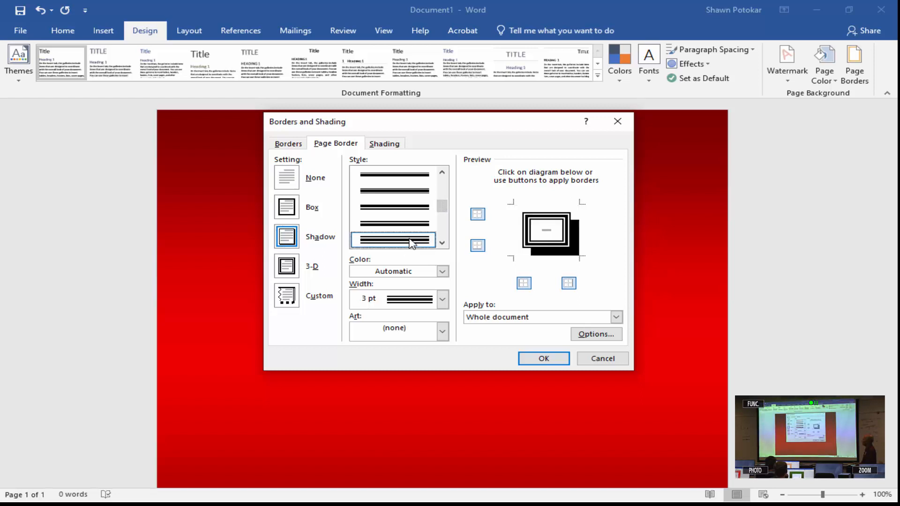
- Set the page border's width to 4 ½ pt, keeping the Automatic color and no art
left_click(442, 272)
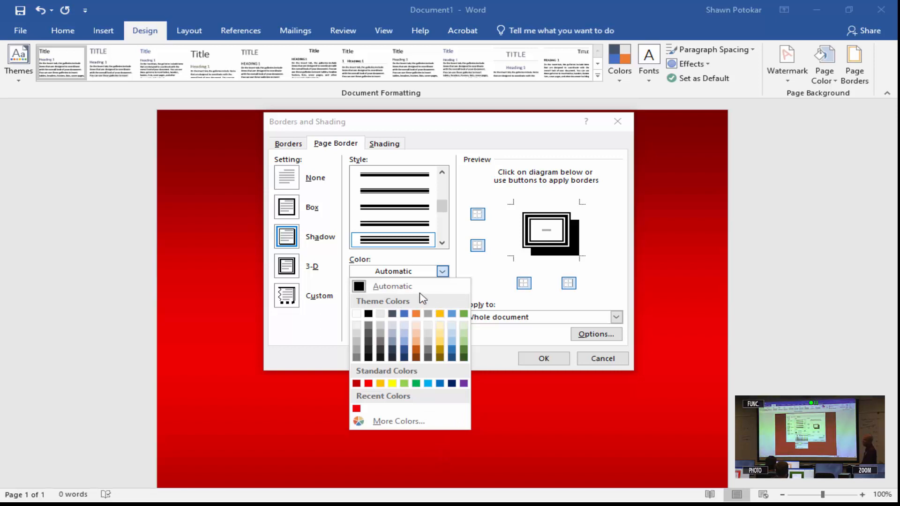
left_click(443, 271)
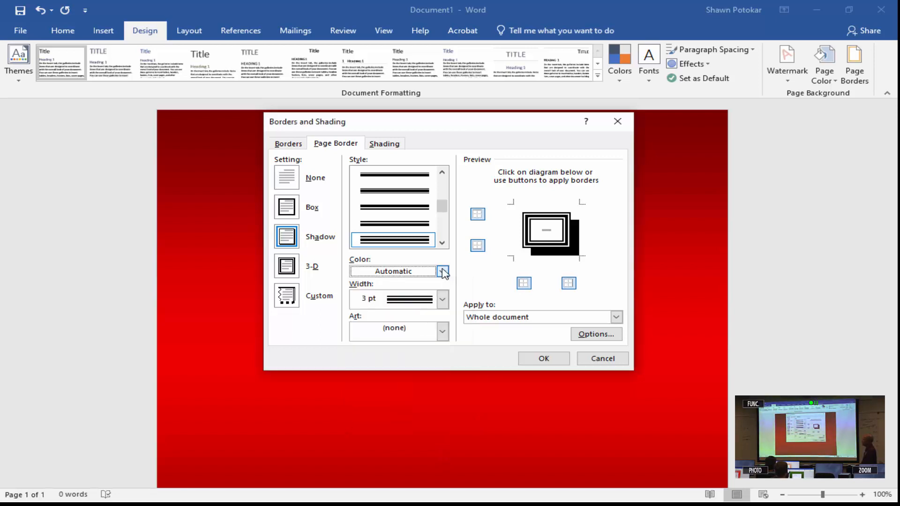
left_click(442, 299)
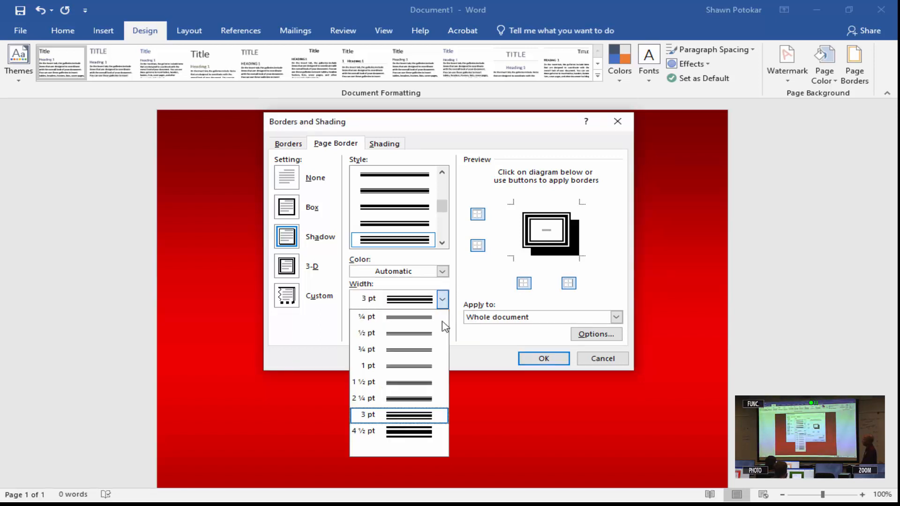
left_click(419, 432)
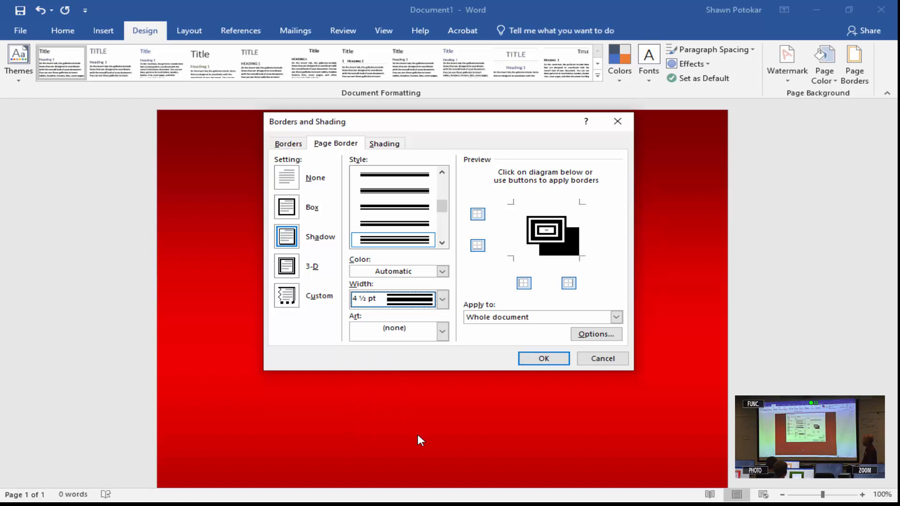
left_click(443, 333)
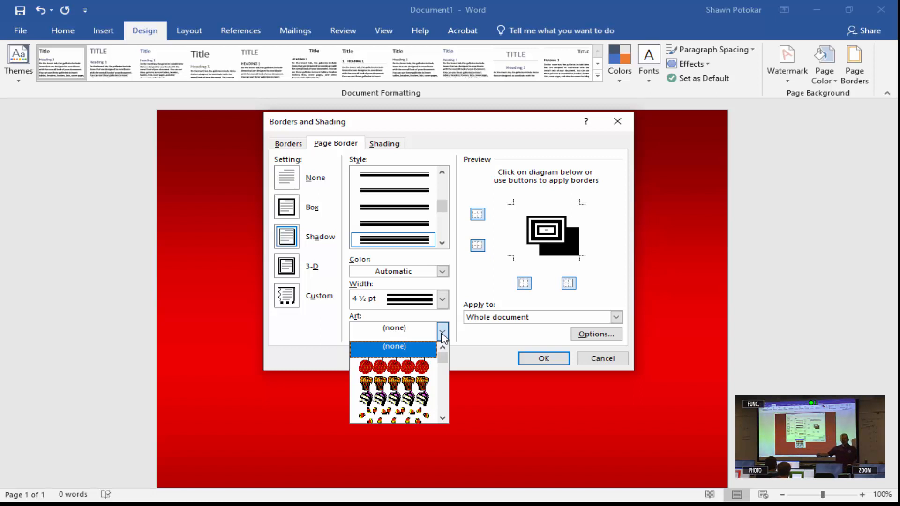
left_click(442, 333)
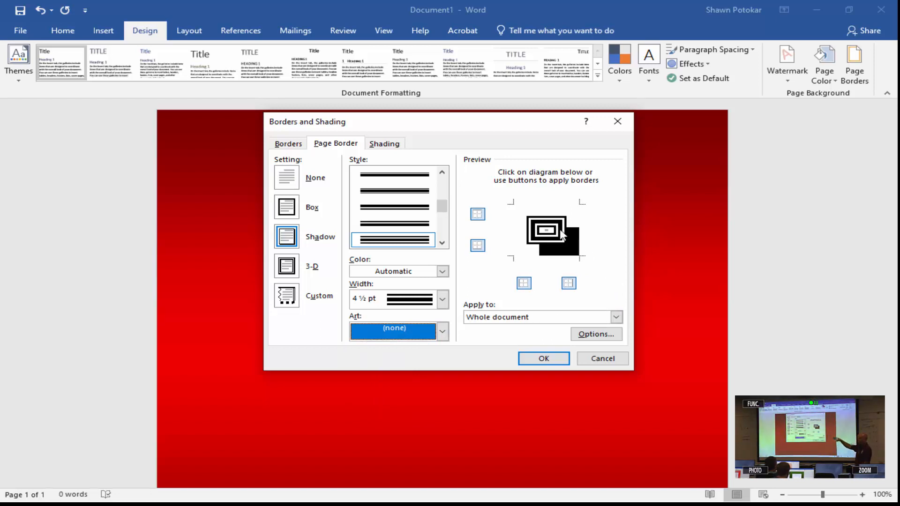
- Switch the page border's top and bottom sides off and back on, and apply it on all four sides to the whole document
left_click(478, 215)
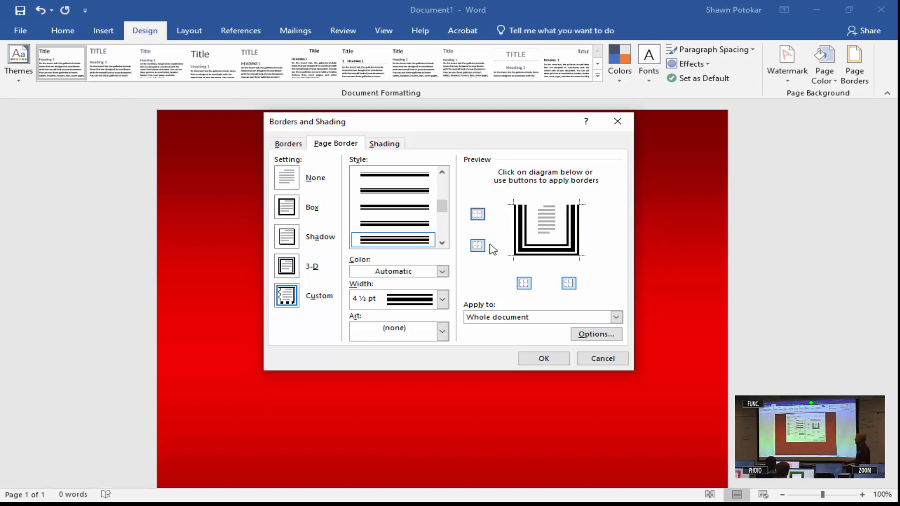
left_click(477, 246)
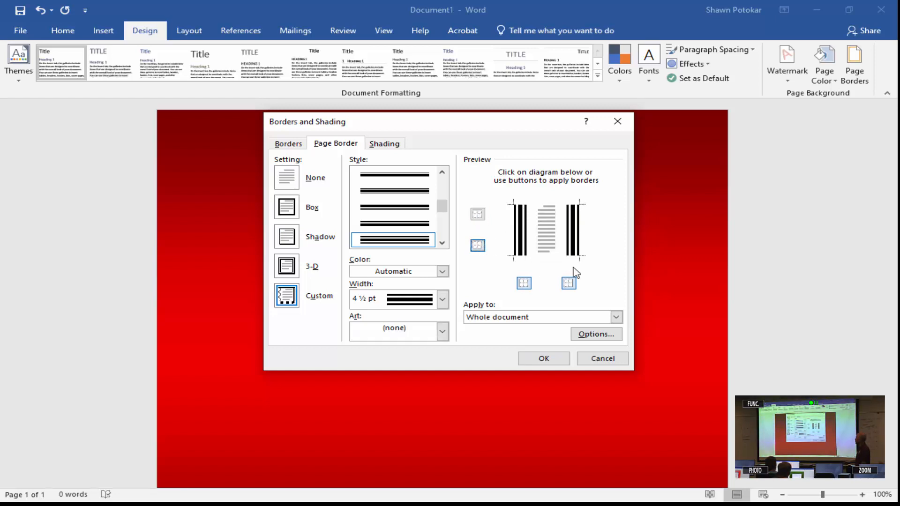
left_click(478, 245)
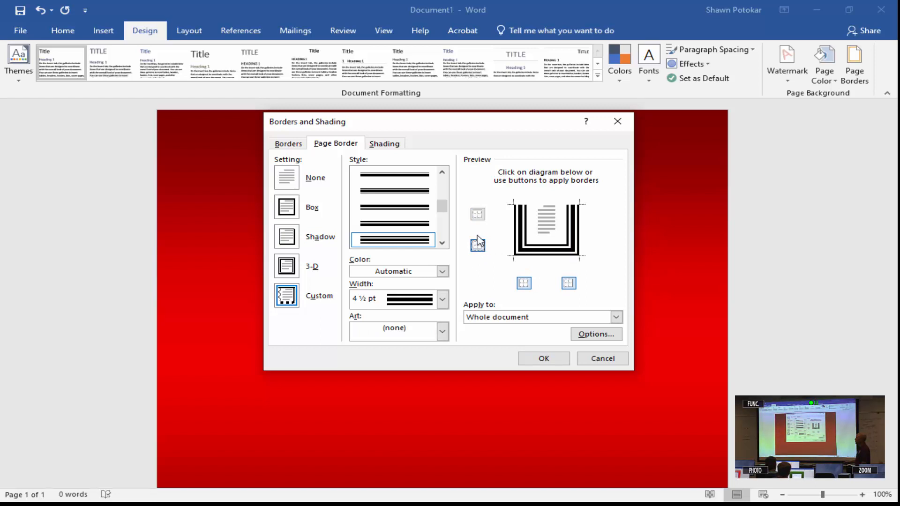
left_click(478, 216)
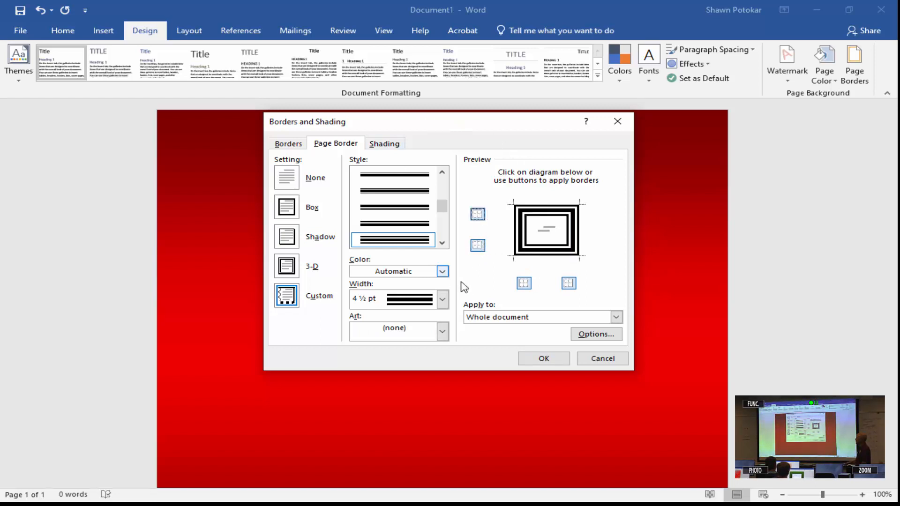
left_click(541, 356)
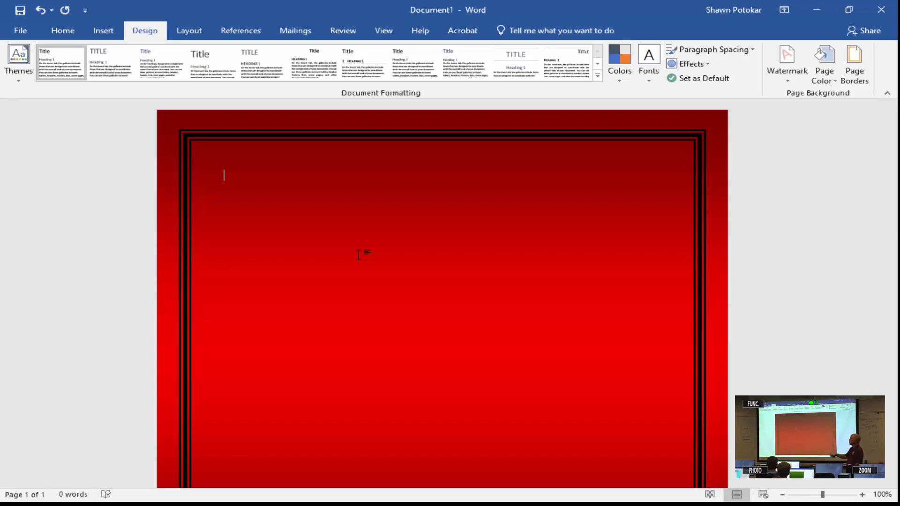
- Insert a WordArt heading in the solid dark gray letter style, reading "Weber Warriors"
left_click(101, 33)
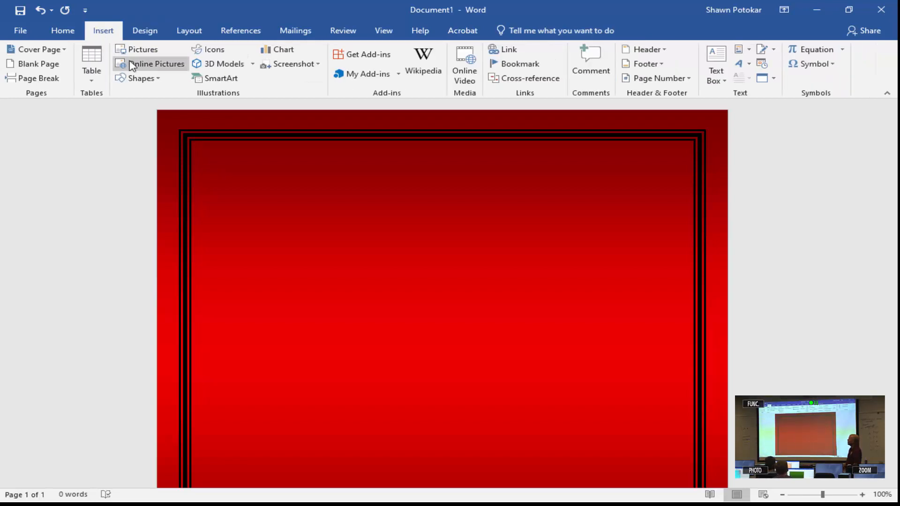
left_click(739, 64)
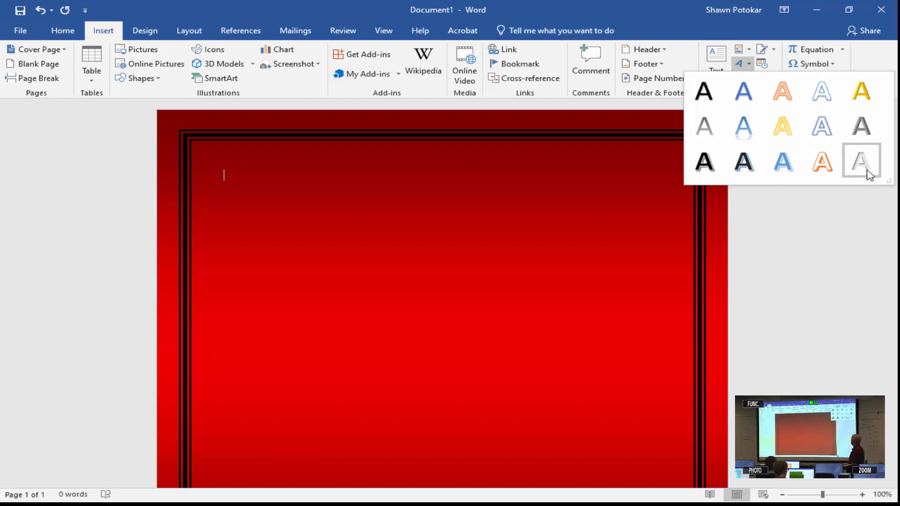
left_click(861, 125)
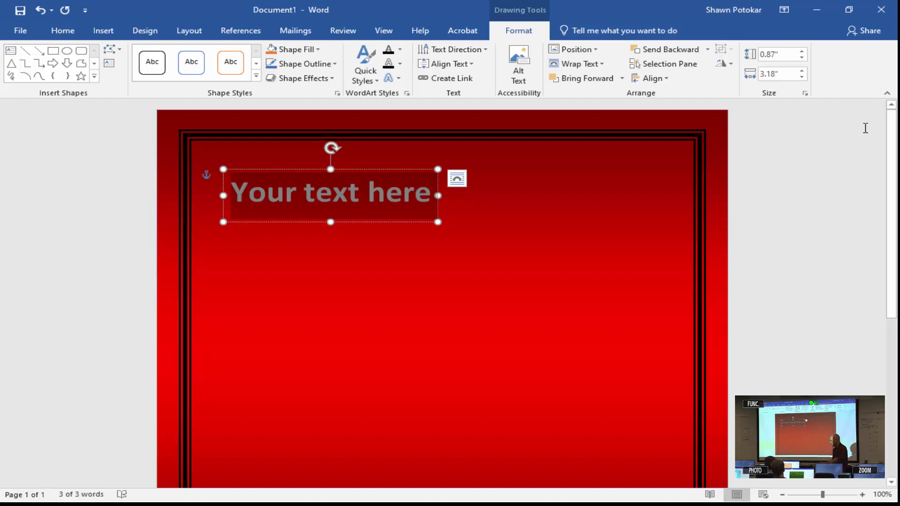
type("Webeer")
key("BackSpace")
key("BackSpace")
type("r")
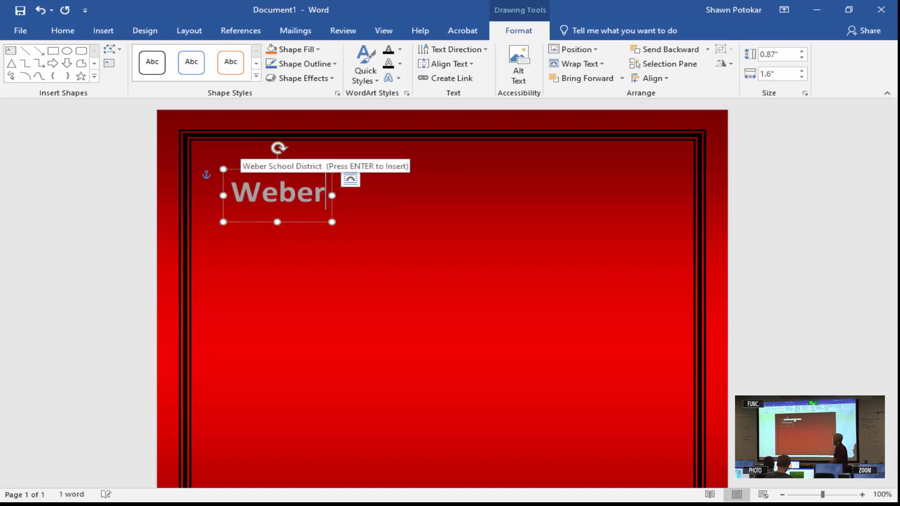
type(" Warriors")
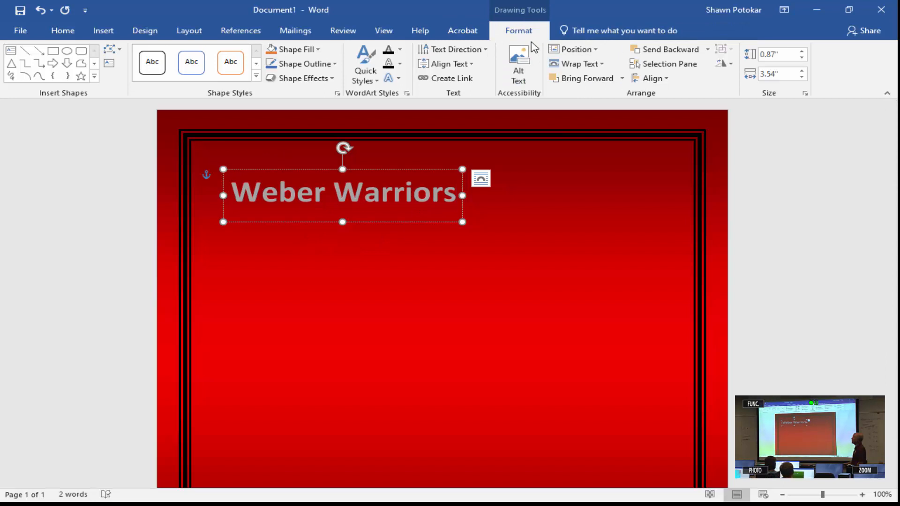
left_click(537, 251)
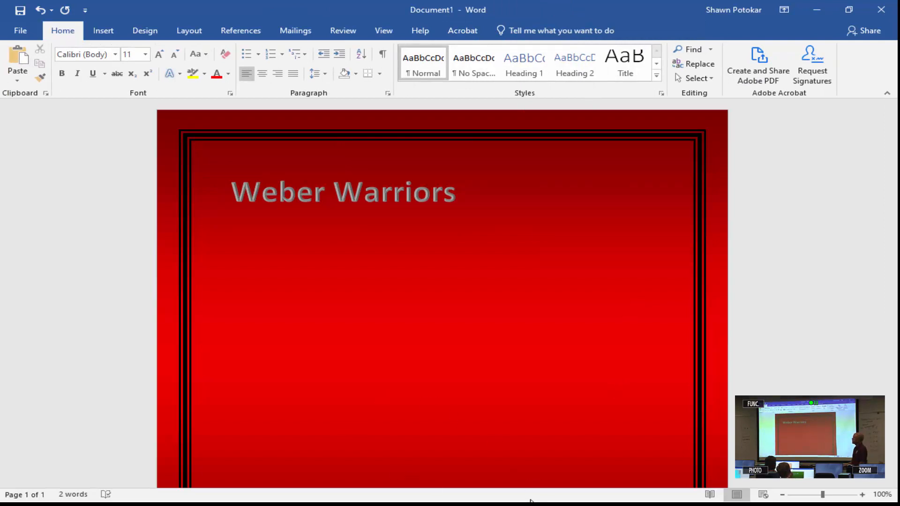
- Apply a bevel shape effect to the Weber Warriors WordArt box
left_click(385, 192)
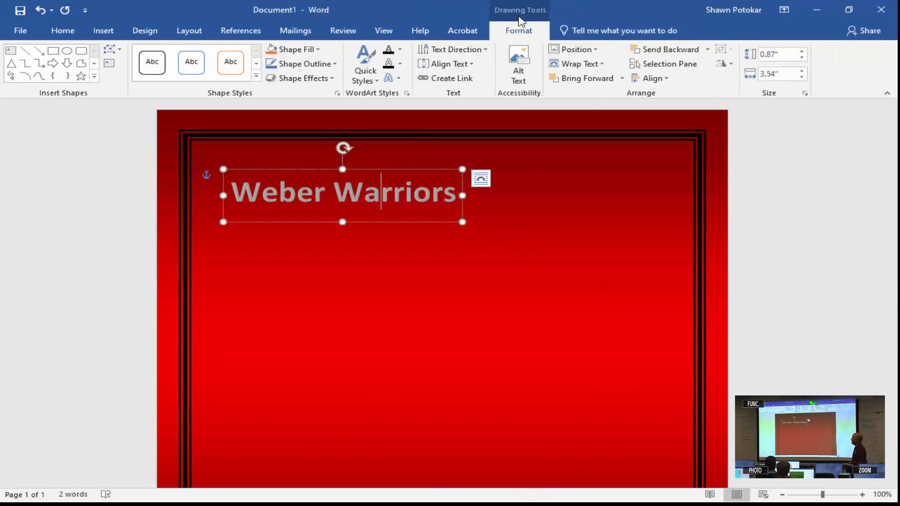
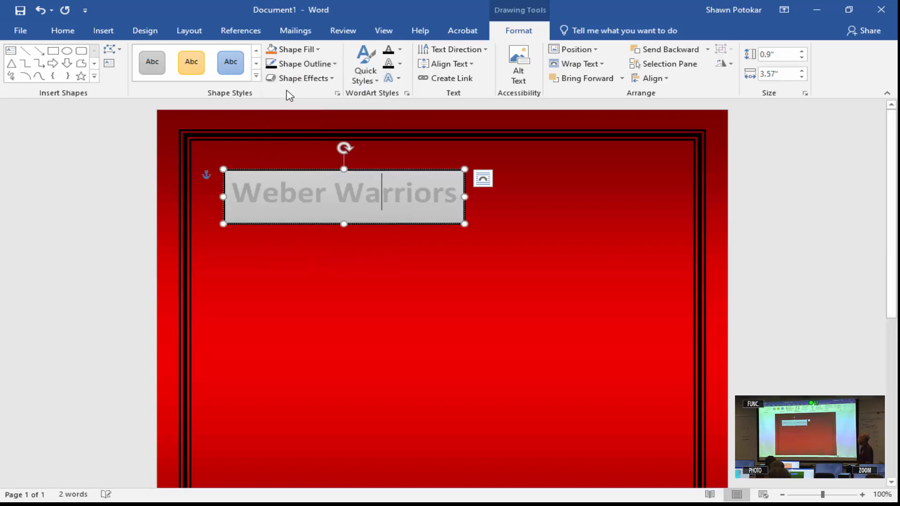
left_click(332, 80)
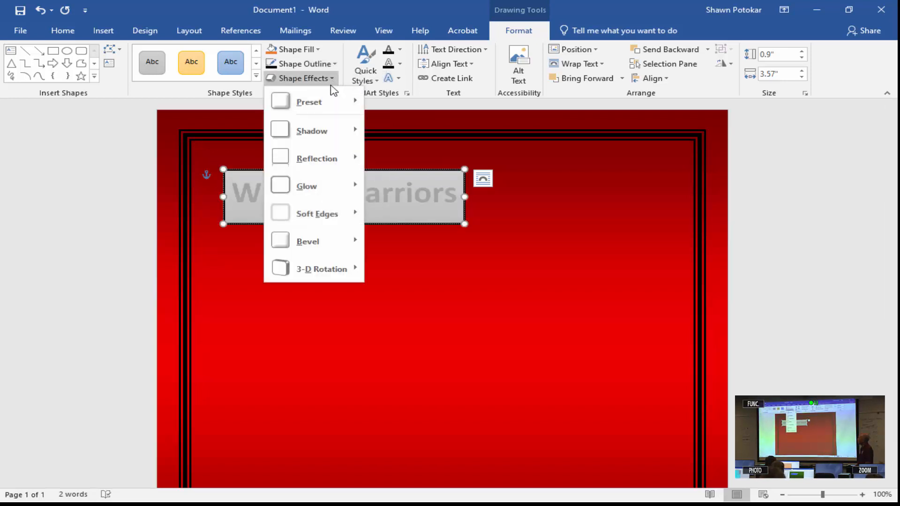
mouse_move(323, 182)
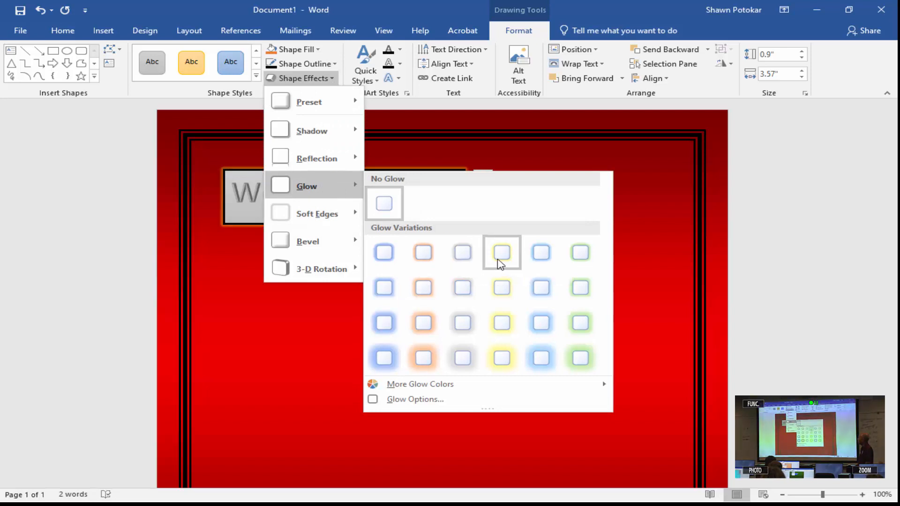
mouse_move(341, 250)
left_click(388, 300)
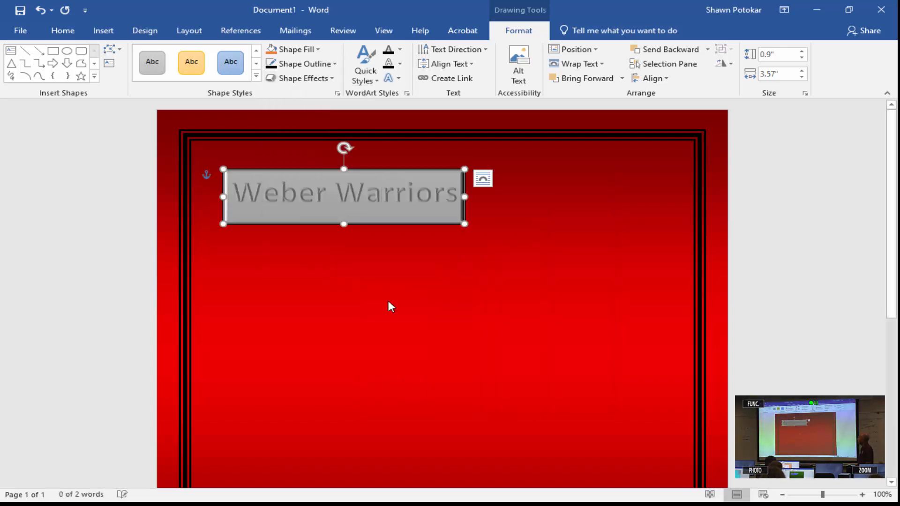
left_click(398, 257)
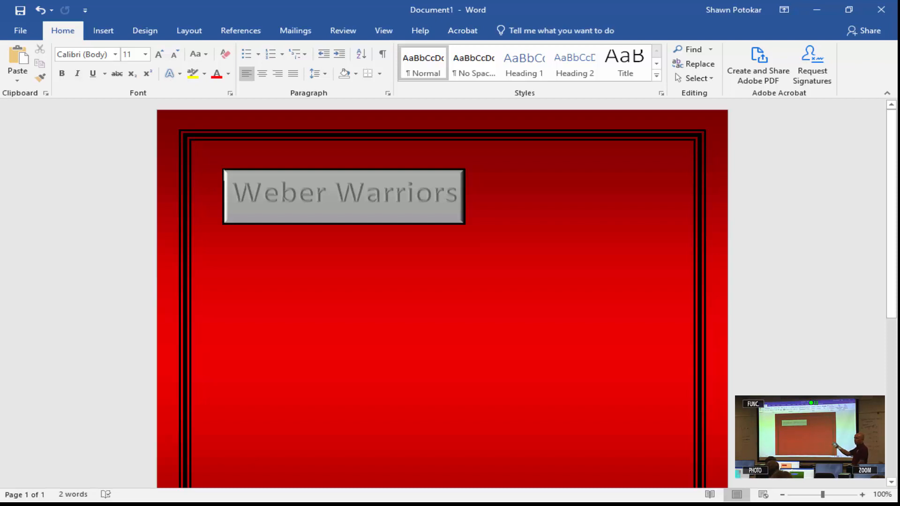
- Change the font of the Weber Warriors heading text to Algerian
triple_click(414, 197)
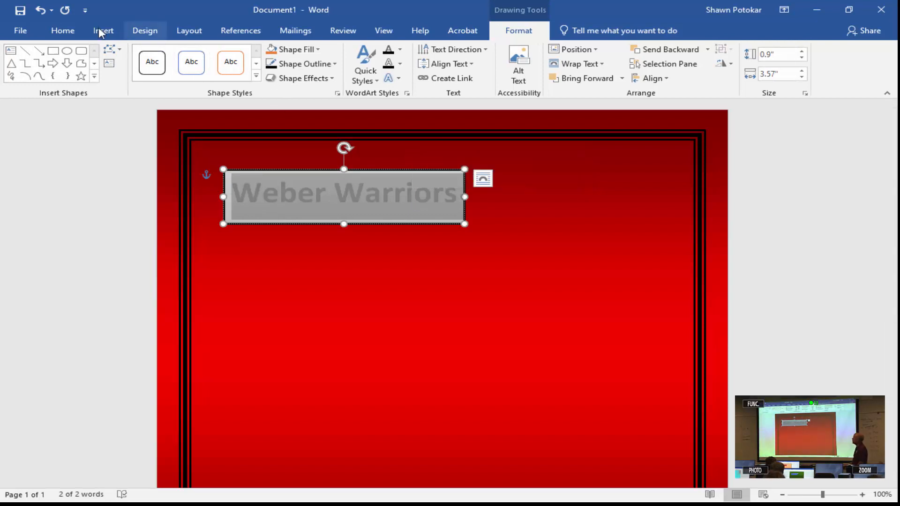
left_click(58, 31)
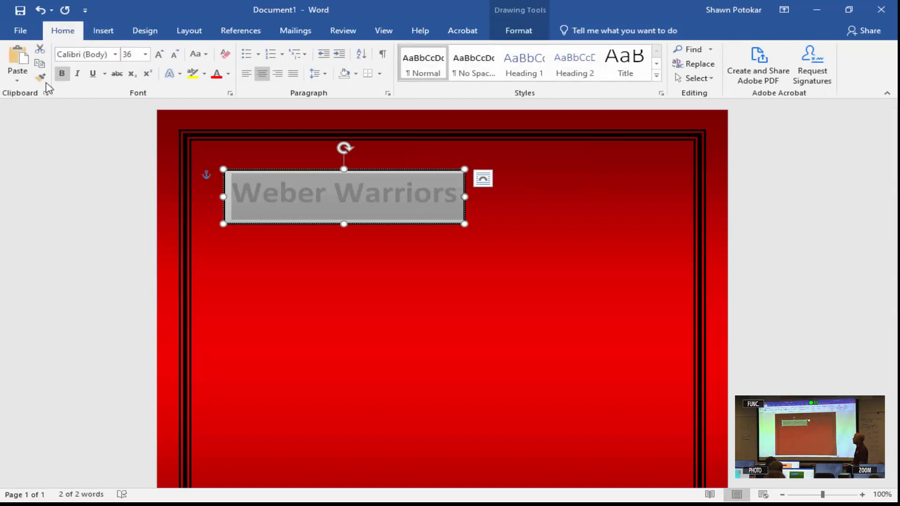
left_click(320, 190)
double_click(344, 193)
triple_click(344, 193)
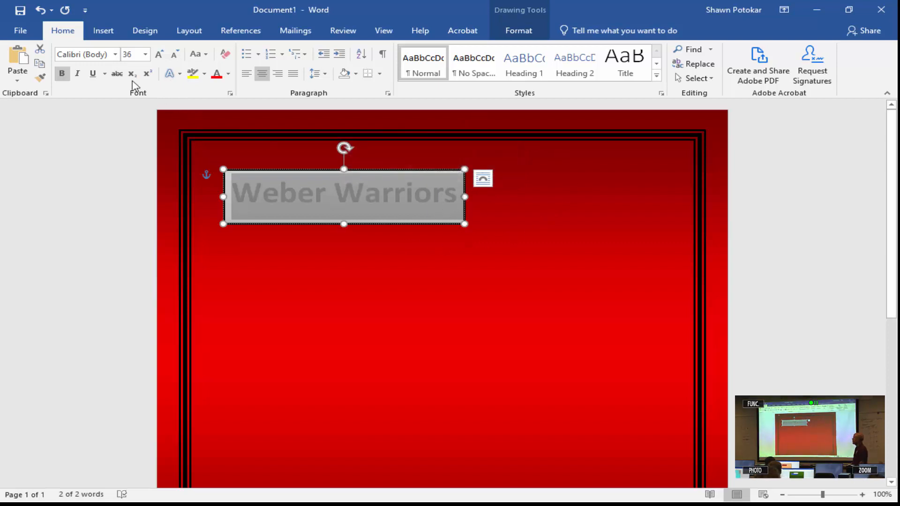
left_click(116, 55)
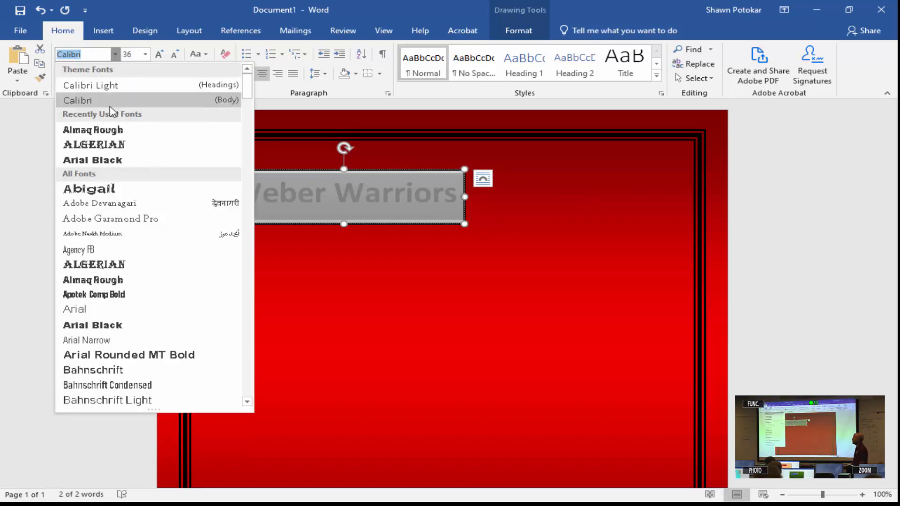
left_click(125, 270)
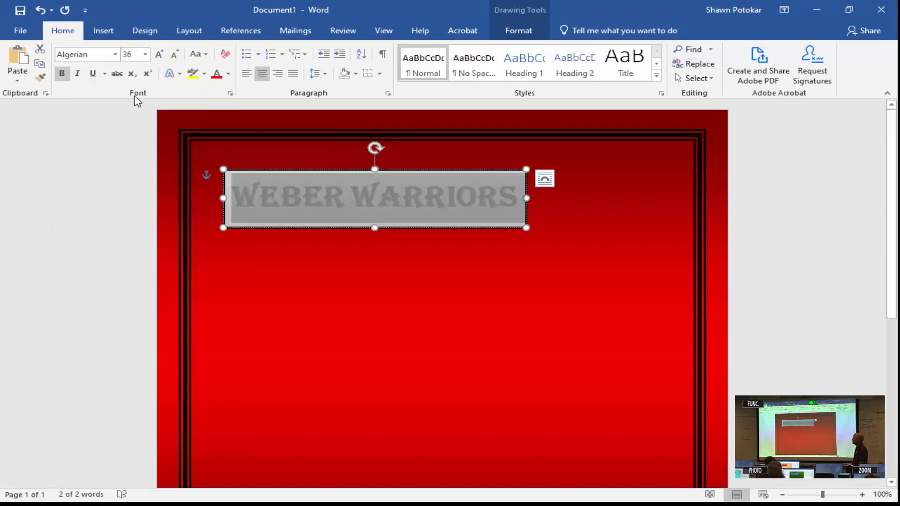
- Enlarge the heading text to 48 pt and set its font color to Automatic
left_click(159, 55)
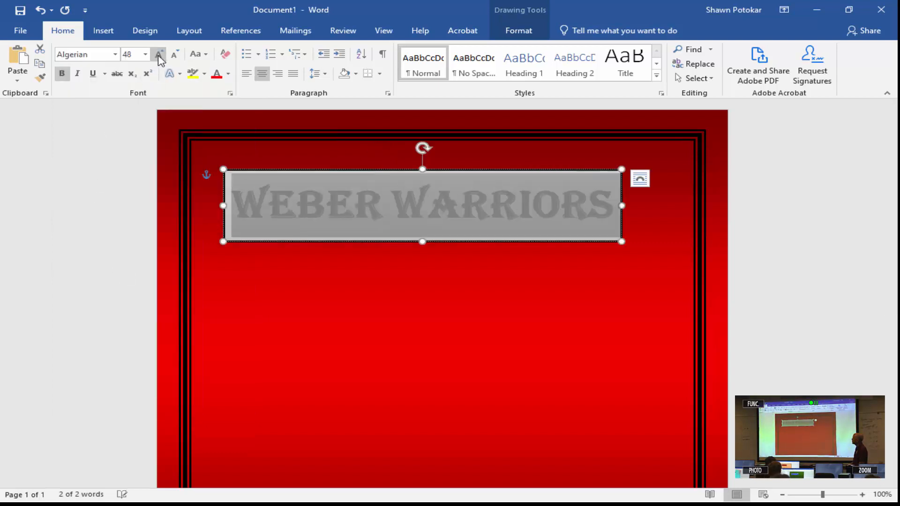
left_click(158, 55)
left_click(174, 55)
left_click(229, 74)
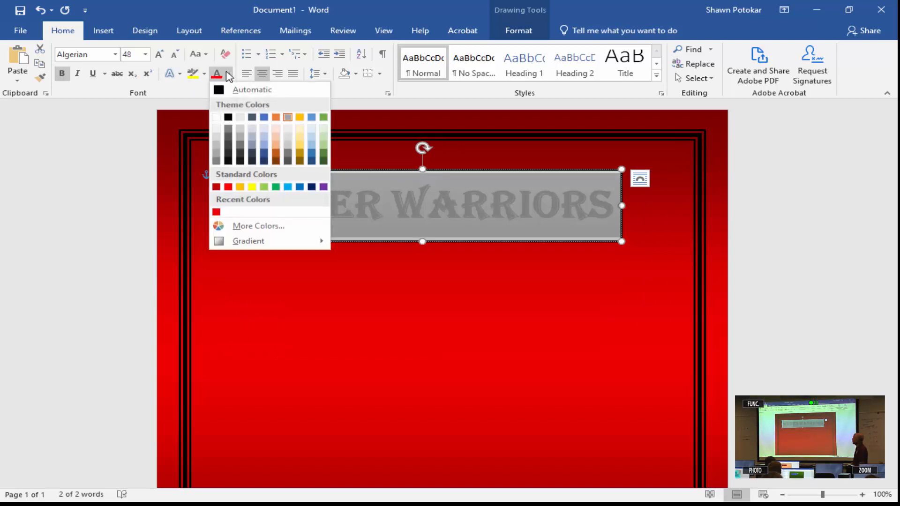
left_click(223, 91)
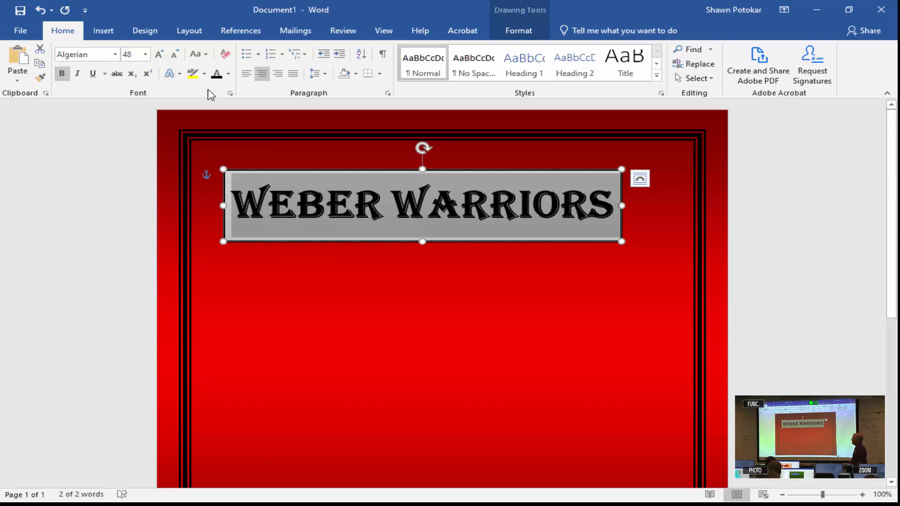
- Widen the heading box on both sides so it nearly spans the width inside the page border, slightly reducing its height
left_click_drag(621, 242, 685, 233)
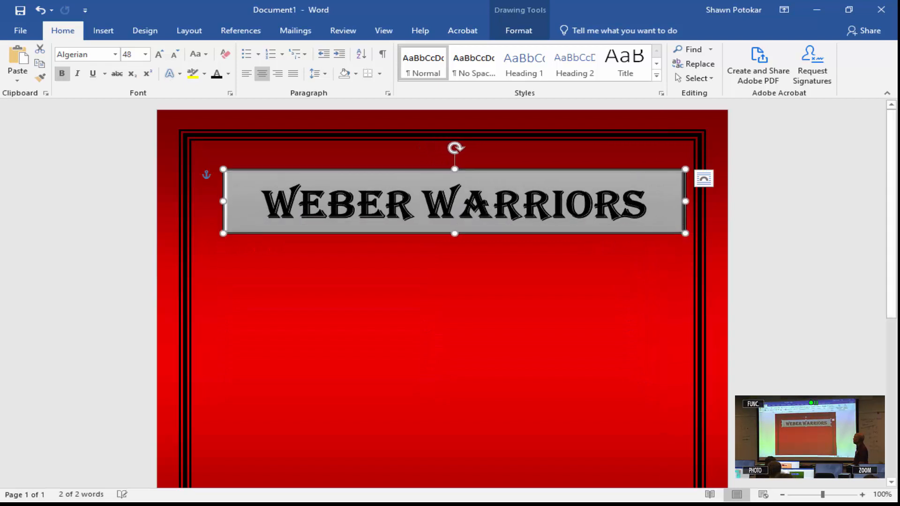
left_click_drag(223, 201, 203, 191)
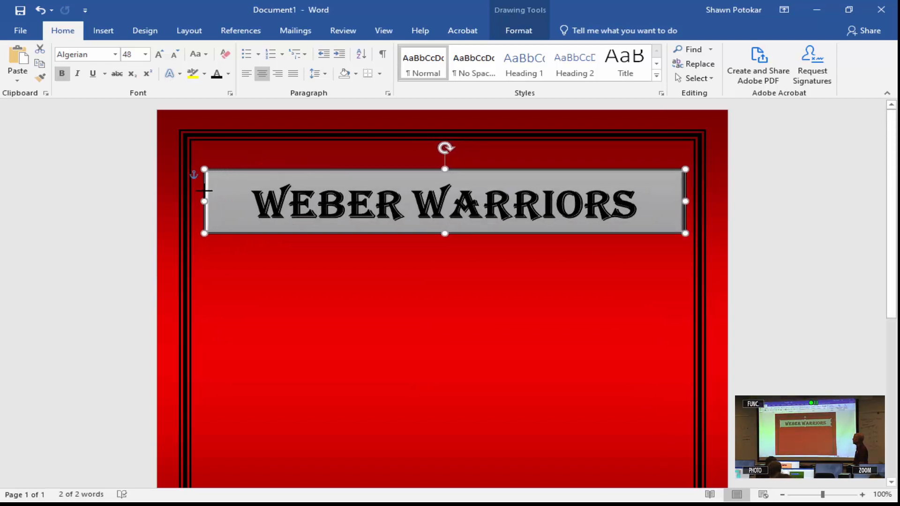
left_click(368, 251)
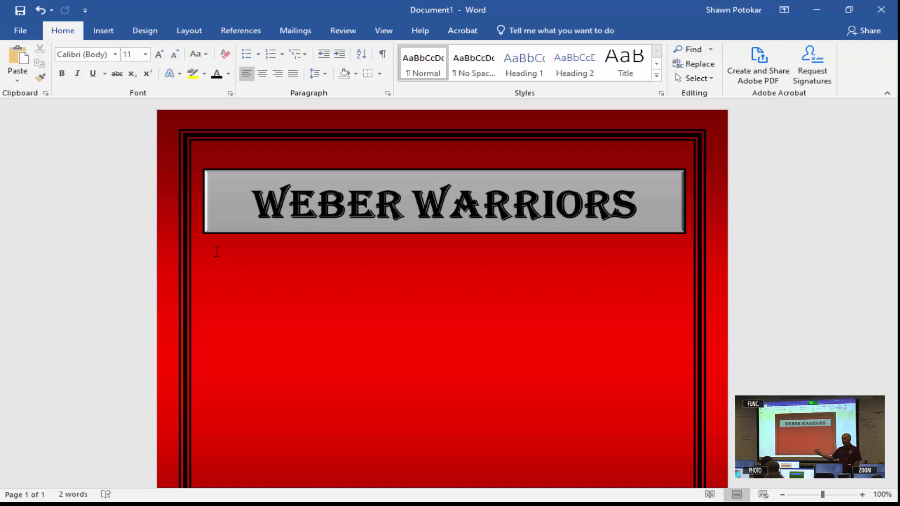
left_click(104, 32)
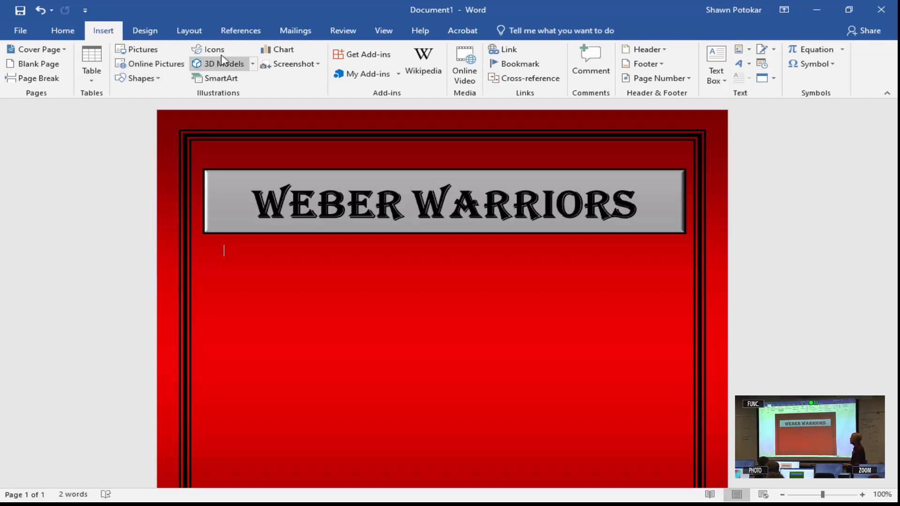
left_click(170, 68)
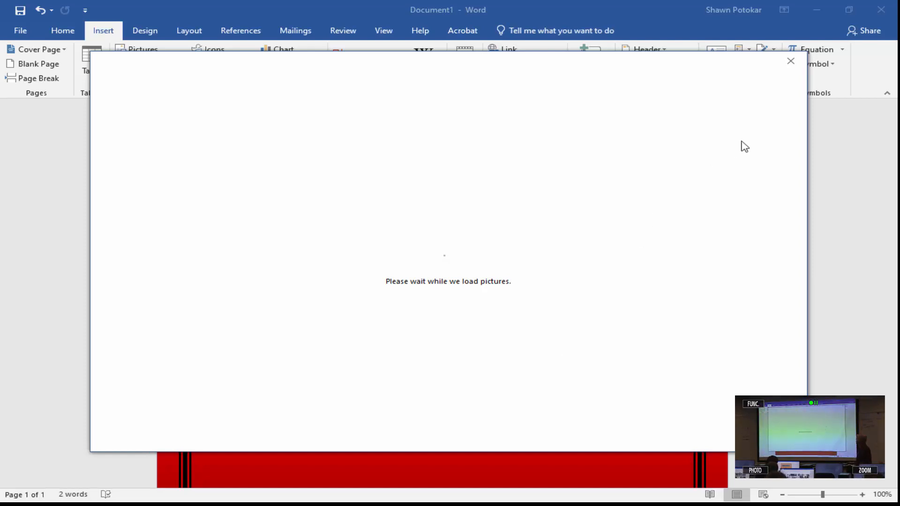
left_click(791, 61)
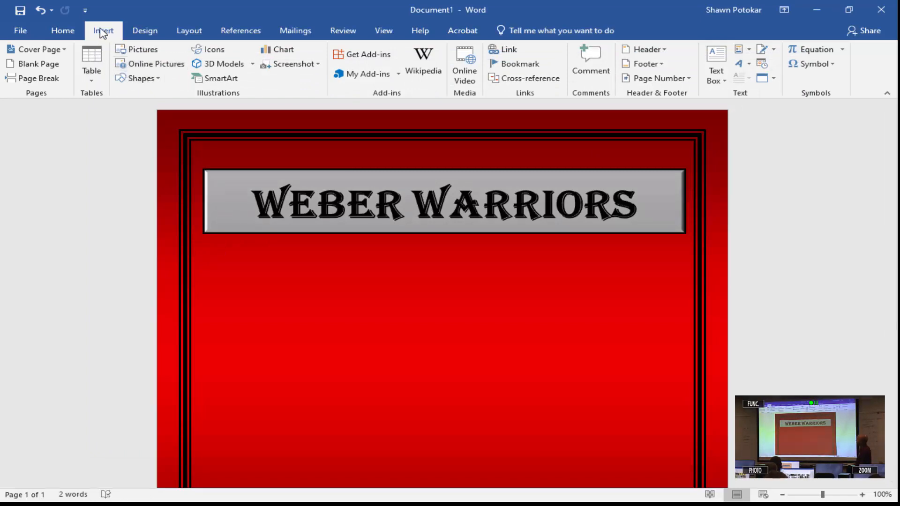
- Search the online pictures for "knight" and insert the image of the armored knight riding a white horse
left_click(148, 66)
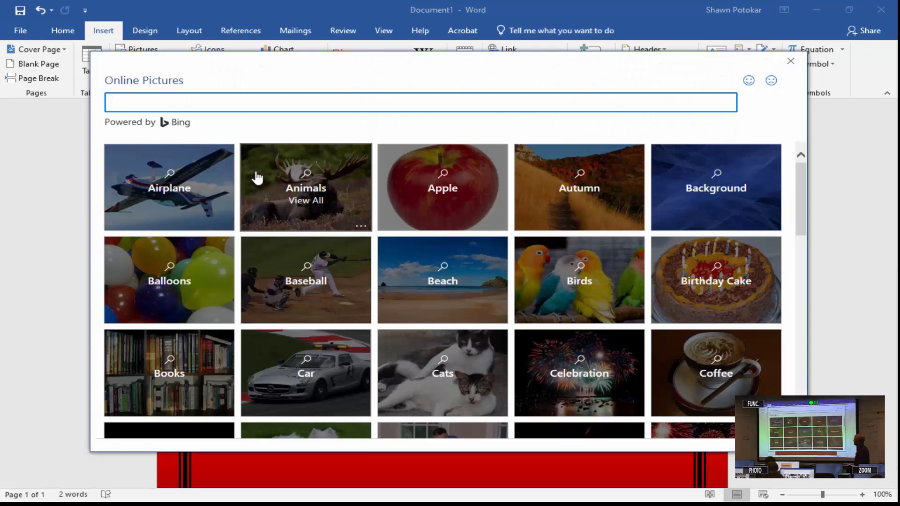
type("knight")
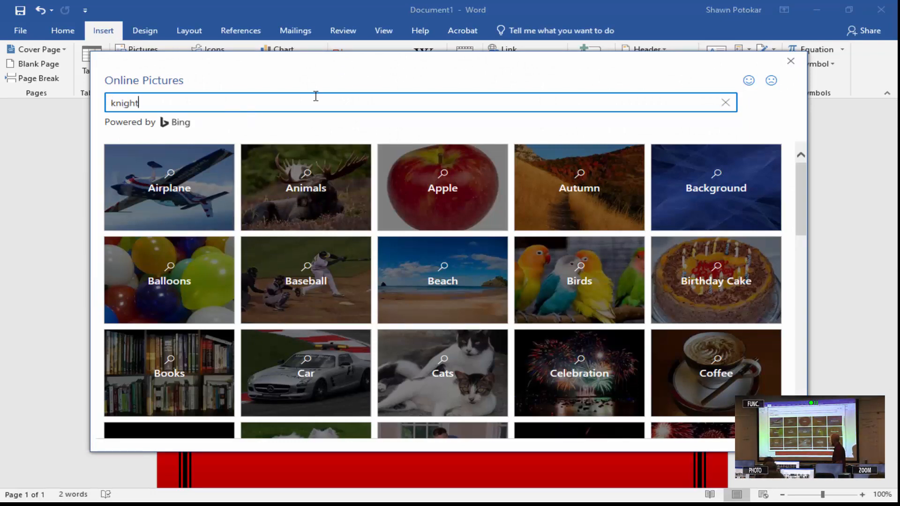
key("Return")
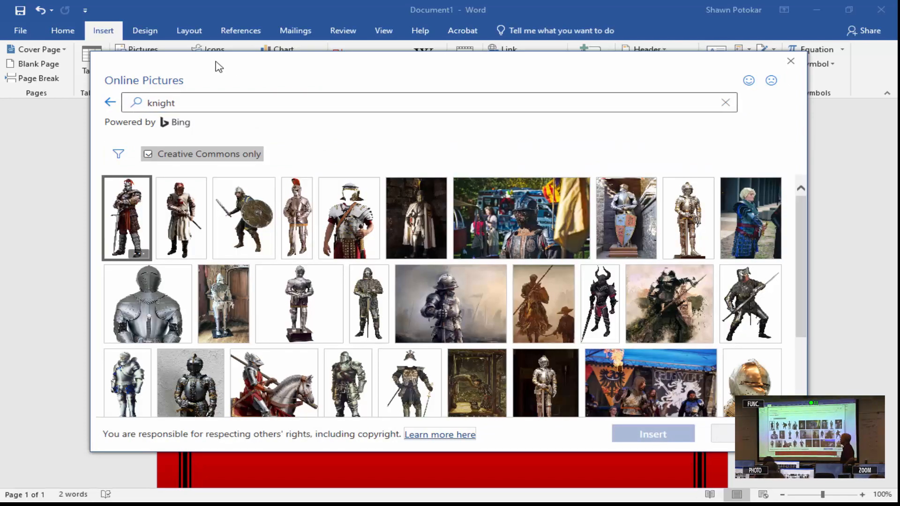
scroll(541, 281, "down", 2)
scroll(541, 281, "down", 5)
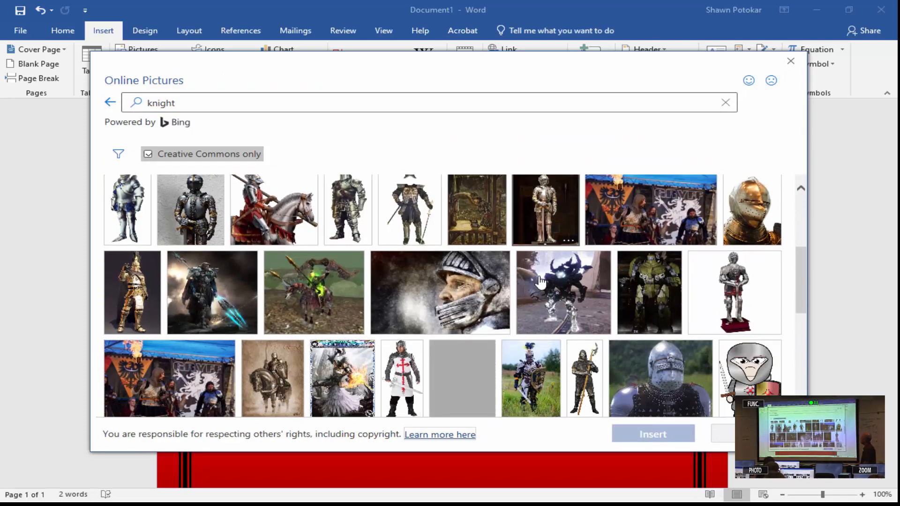
scroll(541, 281, "up", 3)
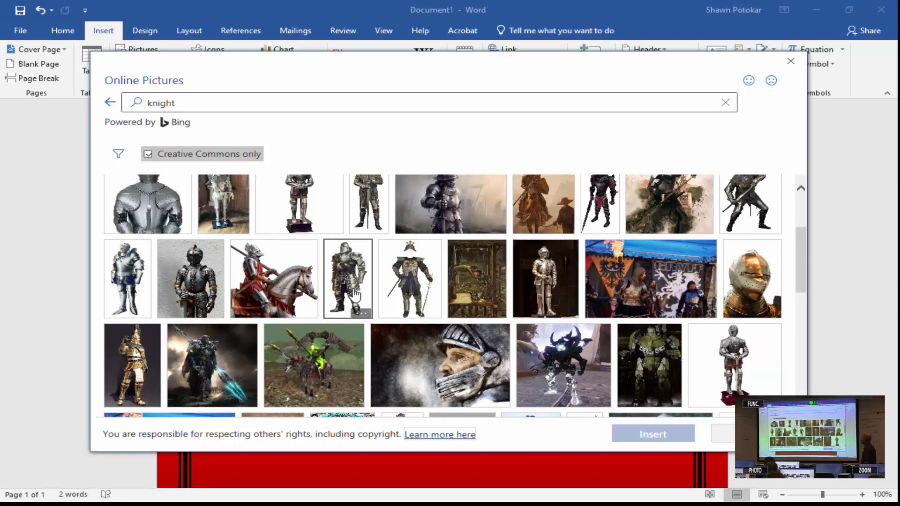
left_click(276, 276)
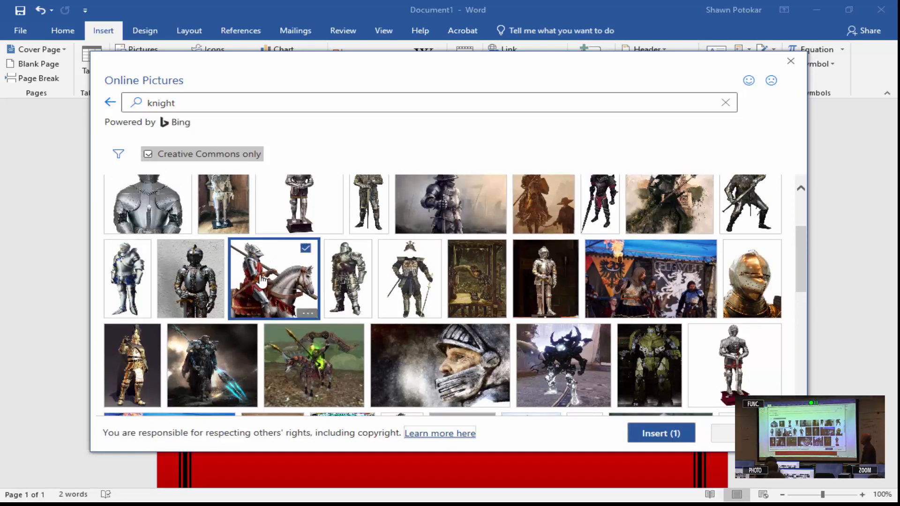
left_click(642, 432)
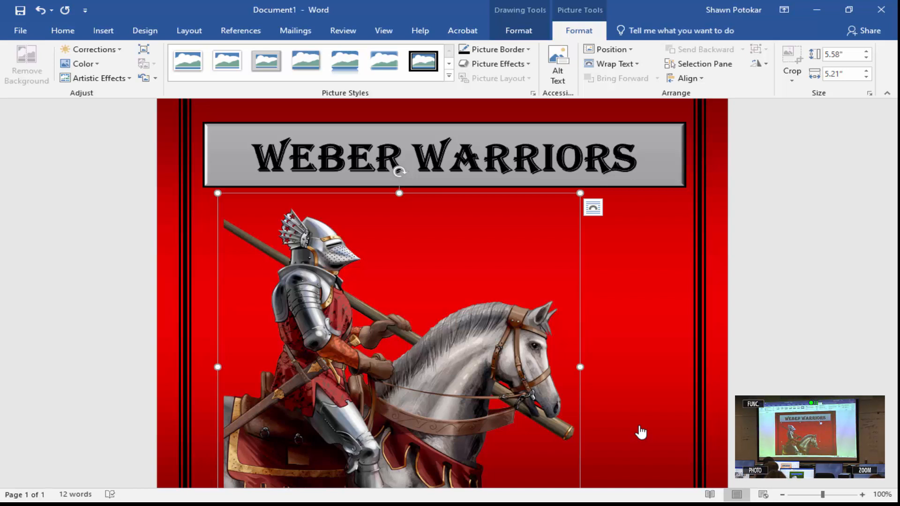
- Shrink the inserted knight picture together with its caption to about 1.66" high and 2.06" wide, keeping it below the heading
scroll(607, 379, "down", 4)
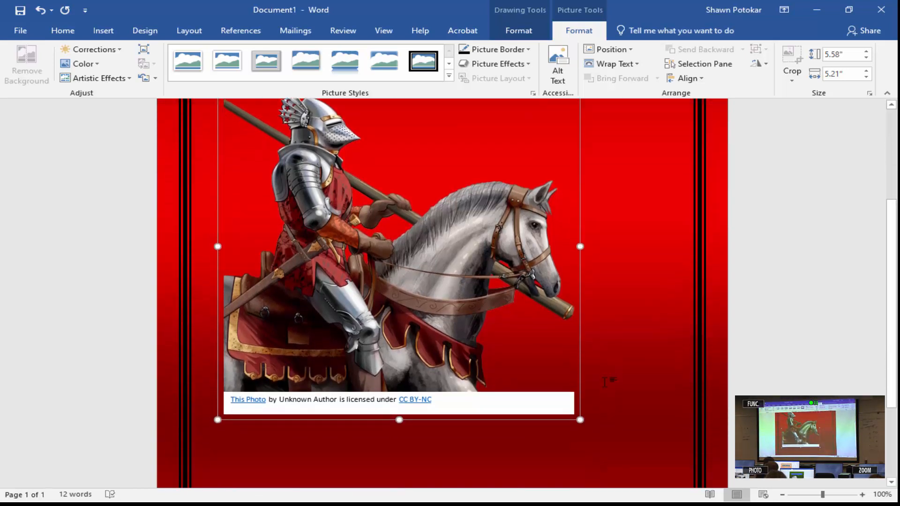
left_click_drag(581, 420, 368, 181)
scroll(420, 182, "up", 3)
scroll(420, 182, "up", 2)
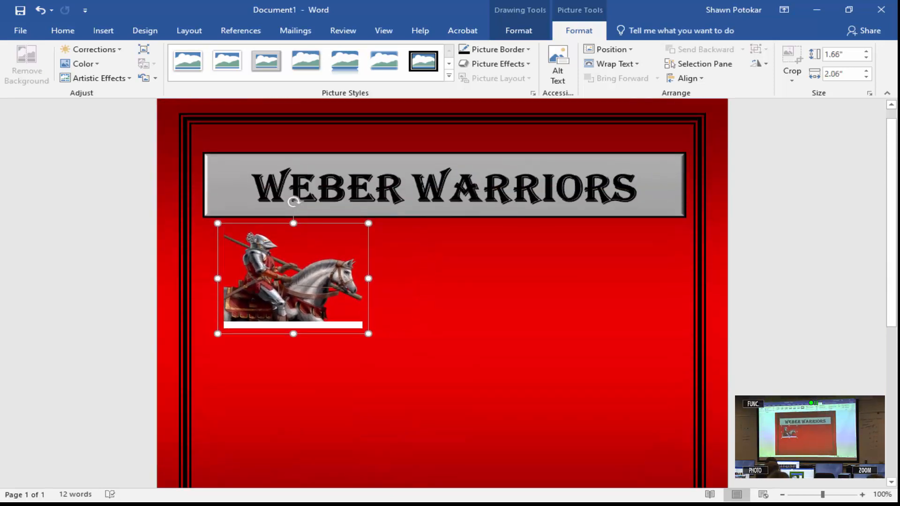
- Delete the white license caption box beneath the knight picture, and open the remaining picture's formatting options
left_click(347, 327)
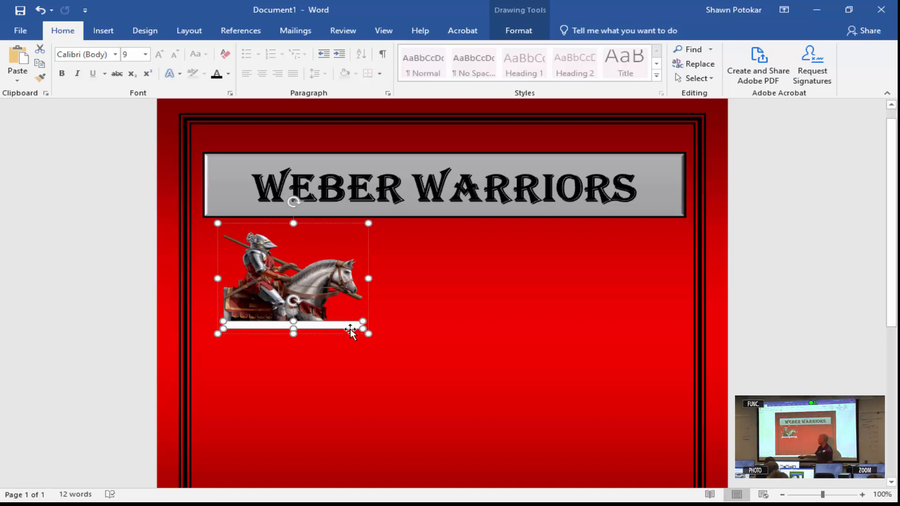
left_click(403, 325)
left_click(351, 323)
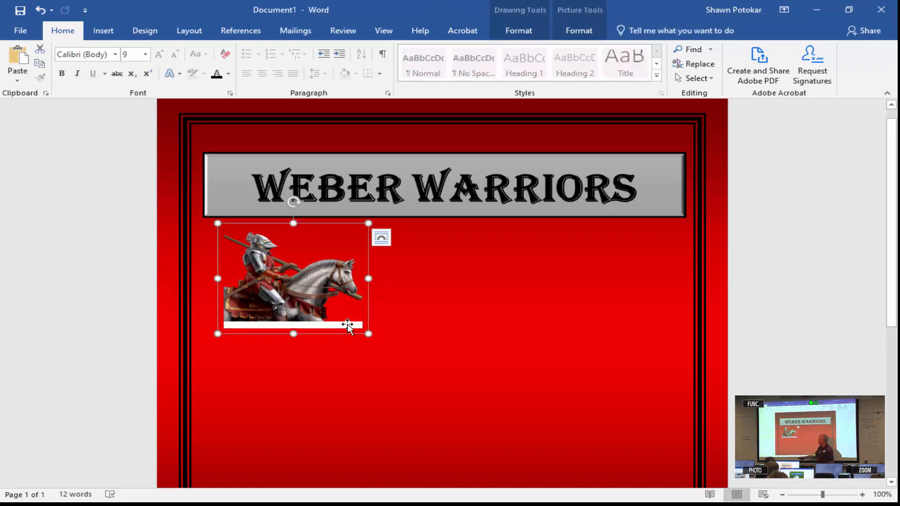
left_click(348, 325)
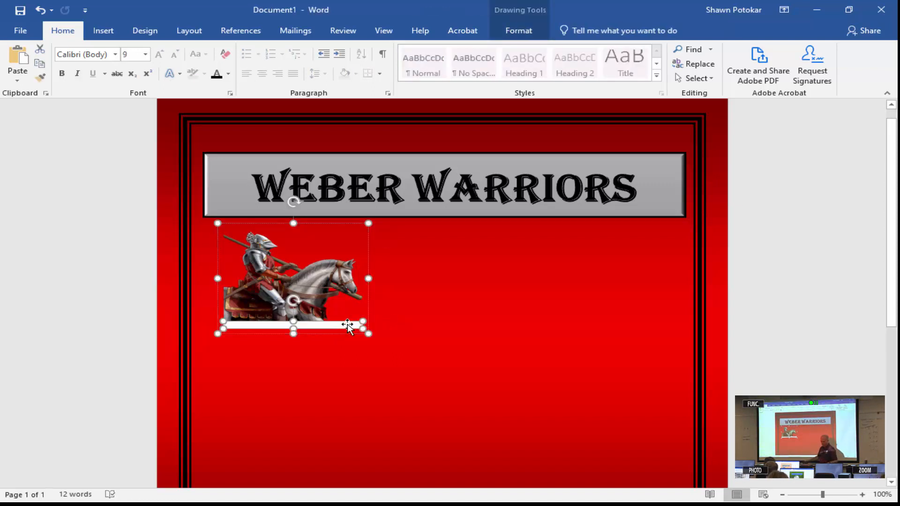
key("Delete")
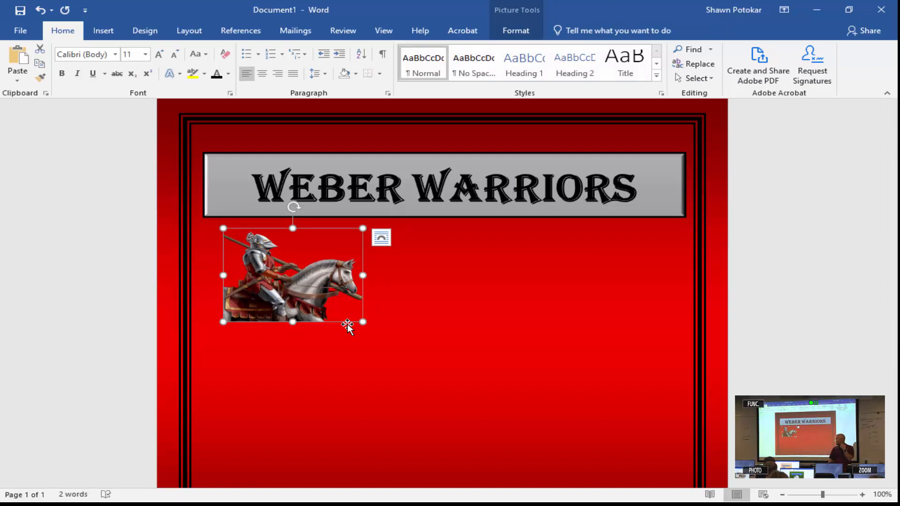
left_click(526, 317)
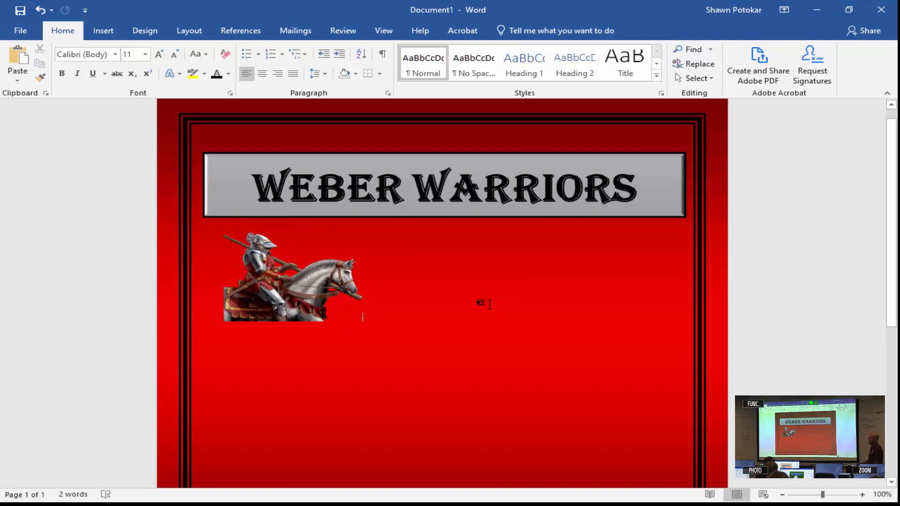
left_click(270, 285)
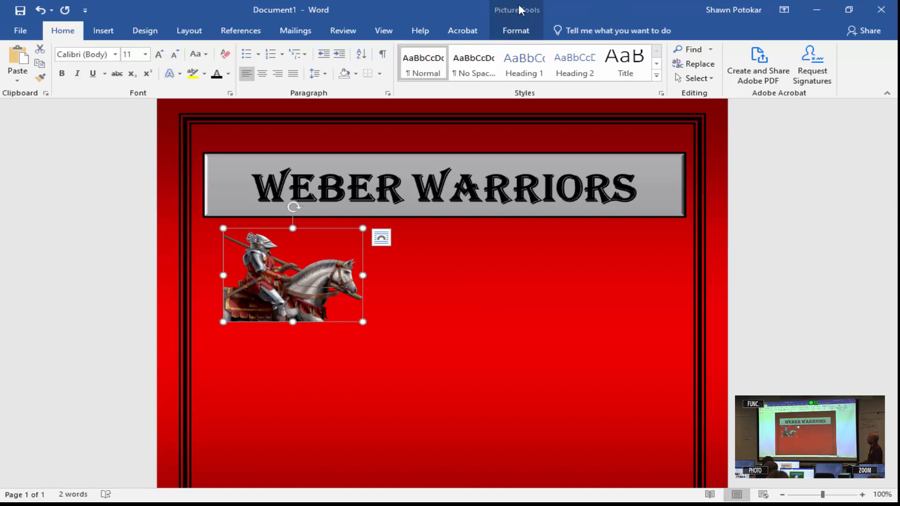
left_click(517, 30)
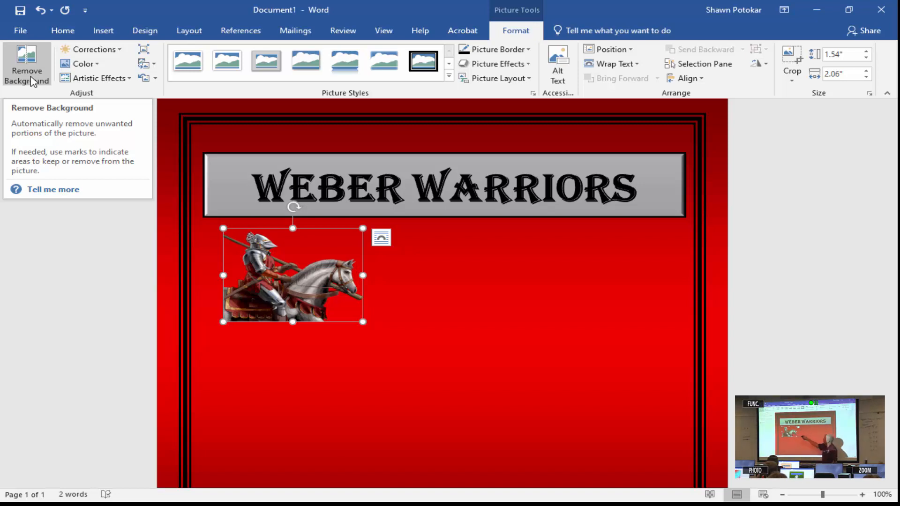
left_click(119, 51)
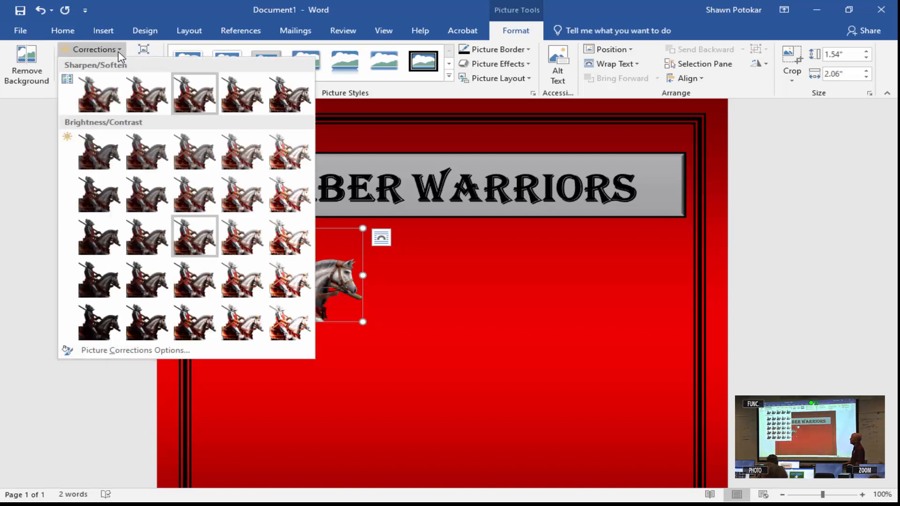
left_click(118, 52)
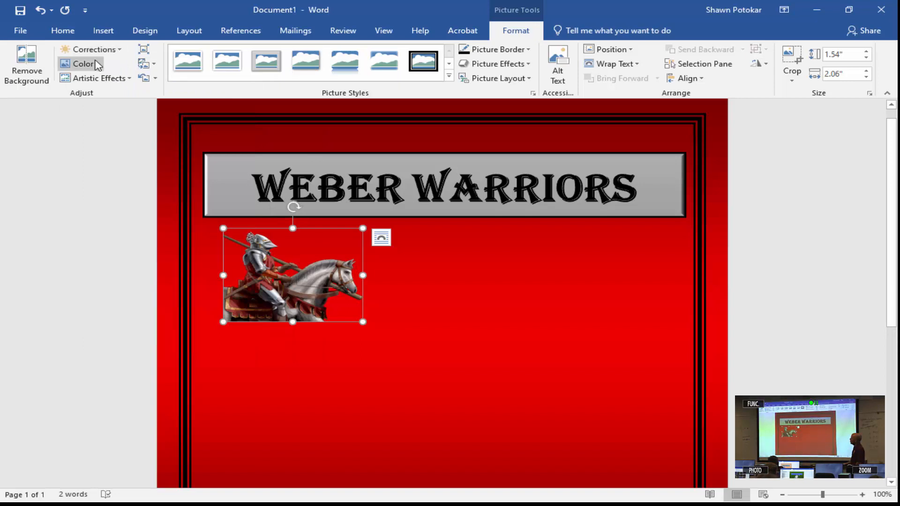
left_click(96, 64)
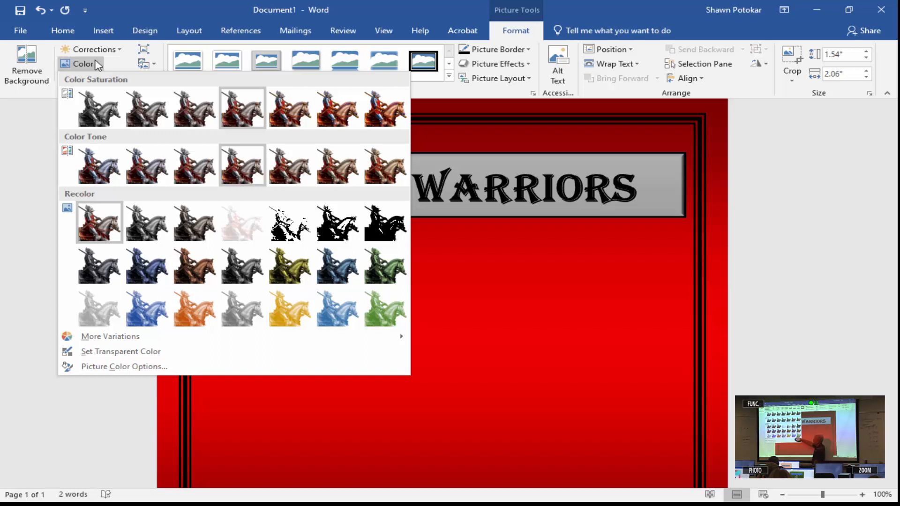
left_click(84, 64)
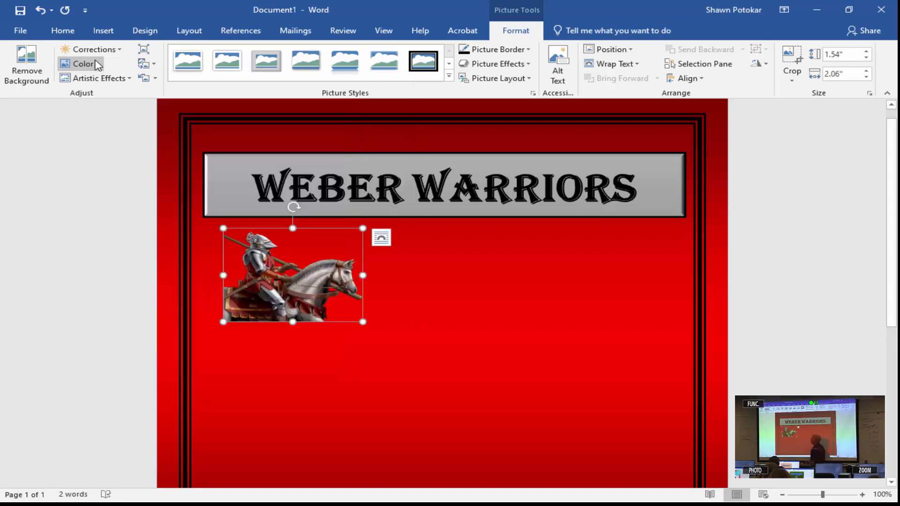
- Apply a painted-look artistic effect to the knight picture and give it a picture style with a thin black frame
left_click(99, 78)
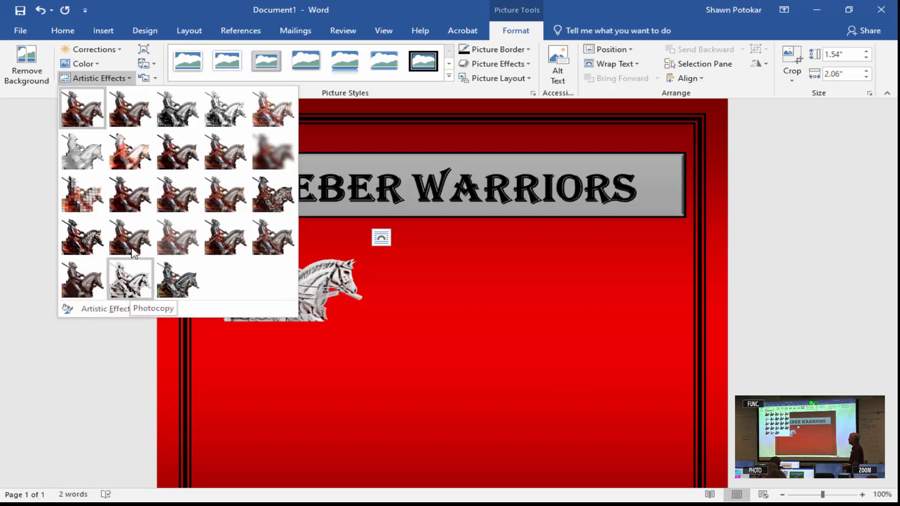
left_click(171, 155)
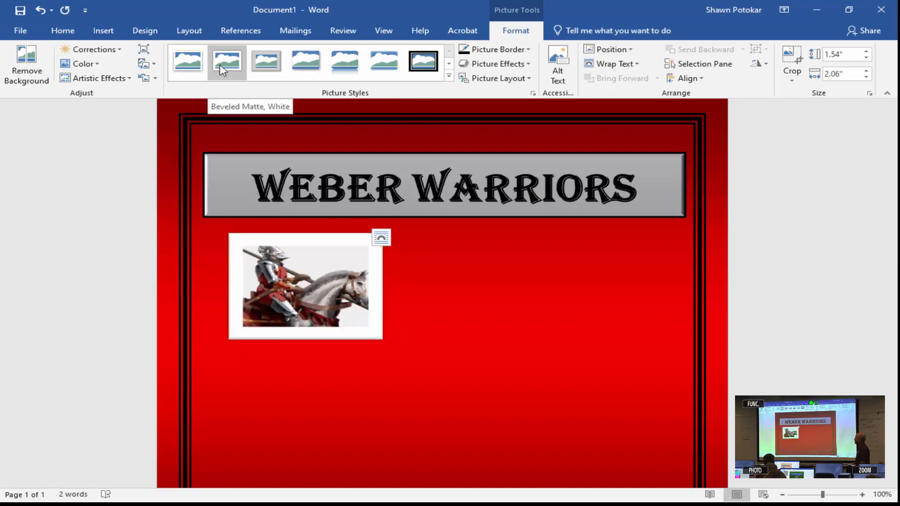
left_click(188, 61)
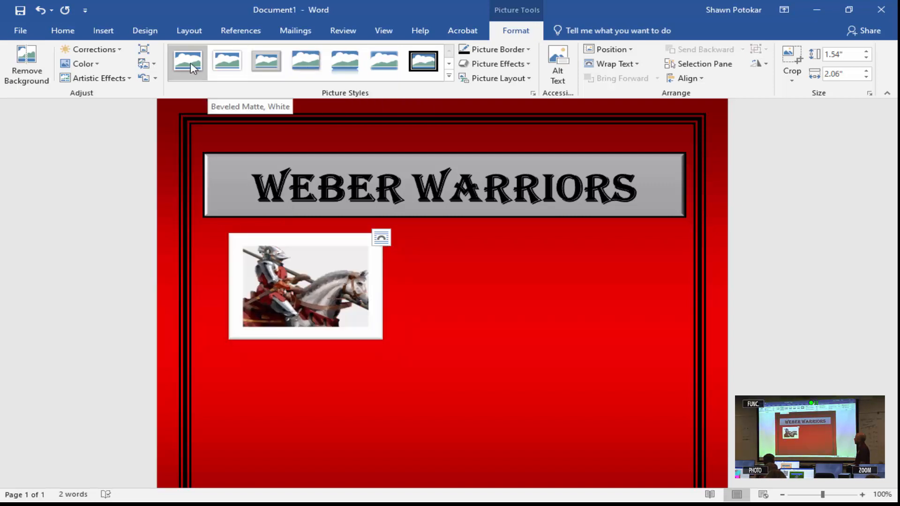
left_click(449, 76)
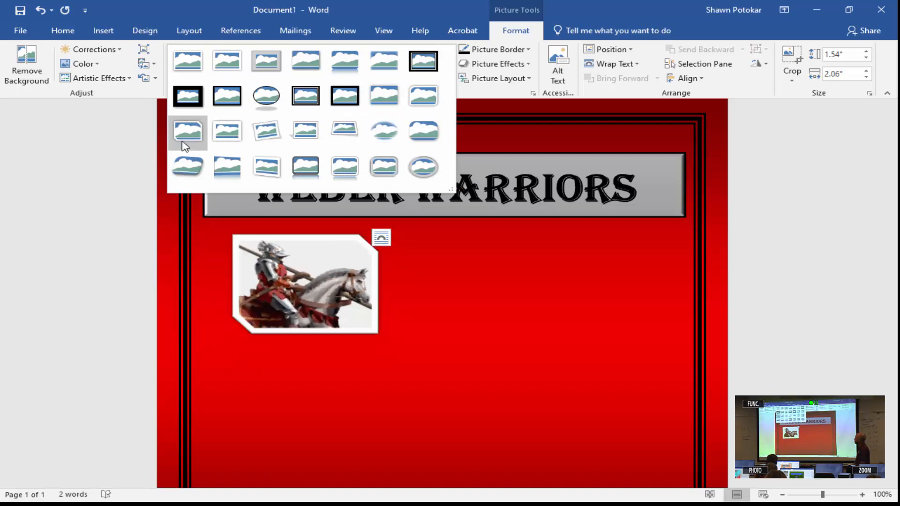
left_click(230, 96)
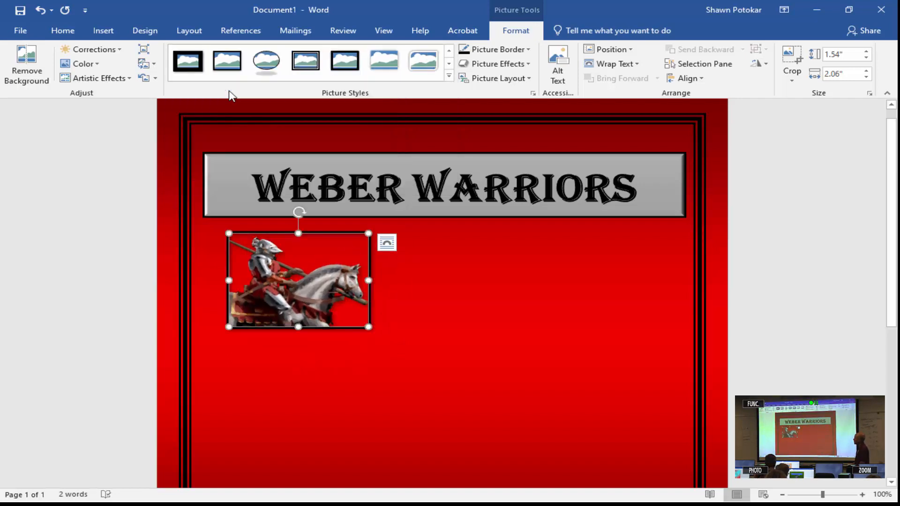
left_click_drag(270, 267, 231, 260)
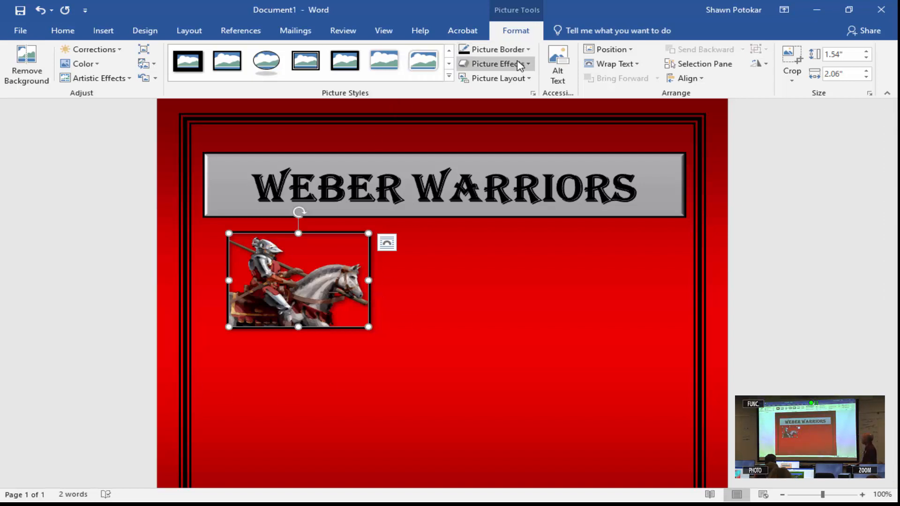
left_click(520, 64)
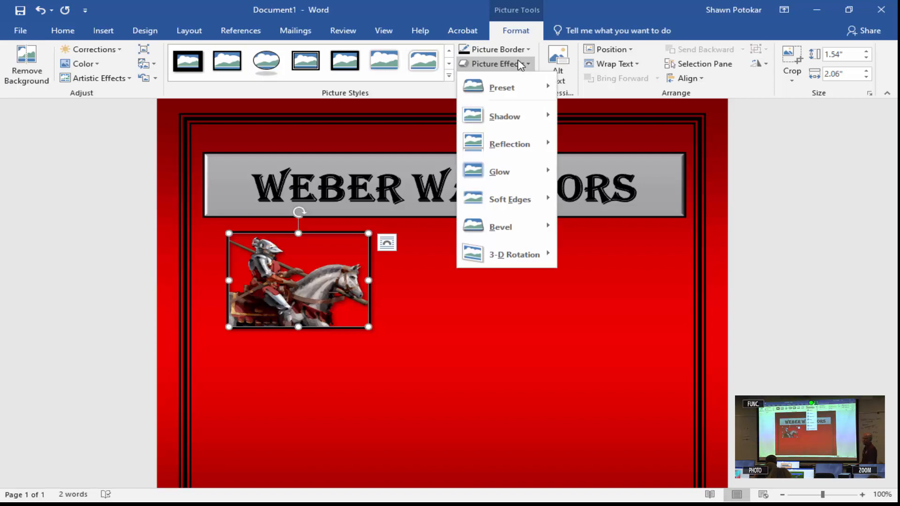
left_click(521, 64)
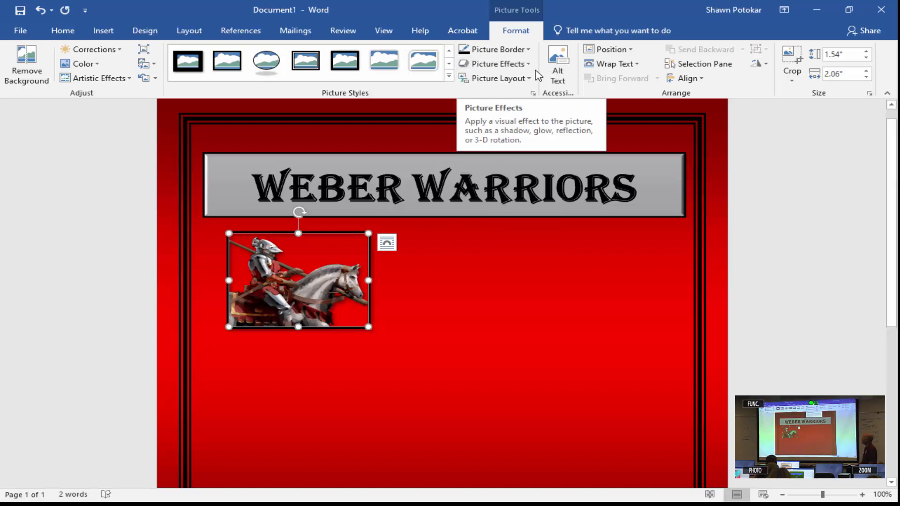
left_click(529, 78)
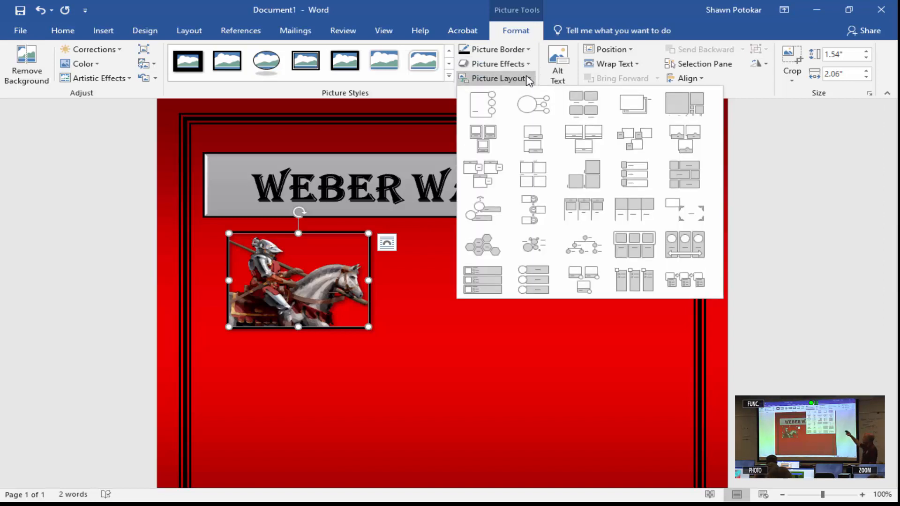
left_click(529, 79)
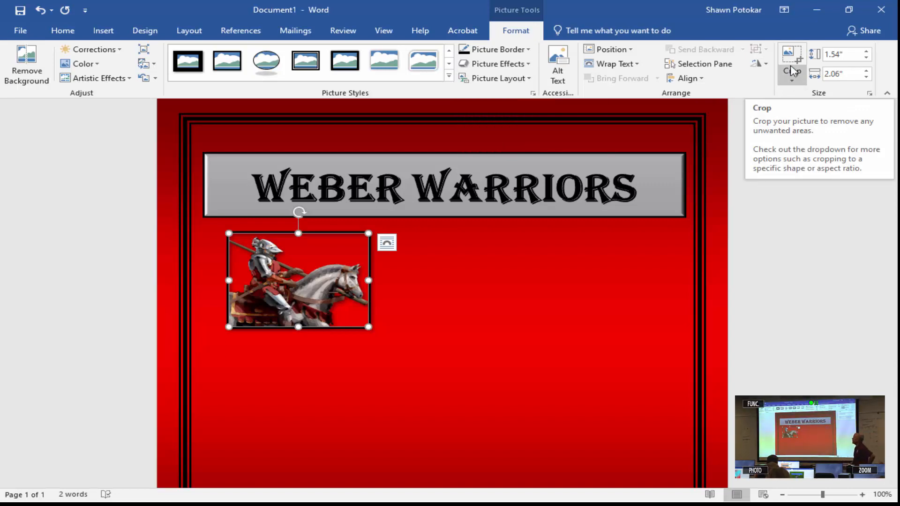
left_click(610, 241)
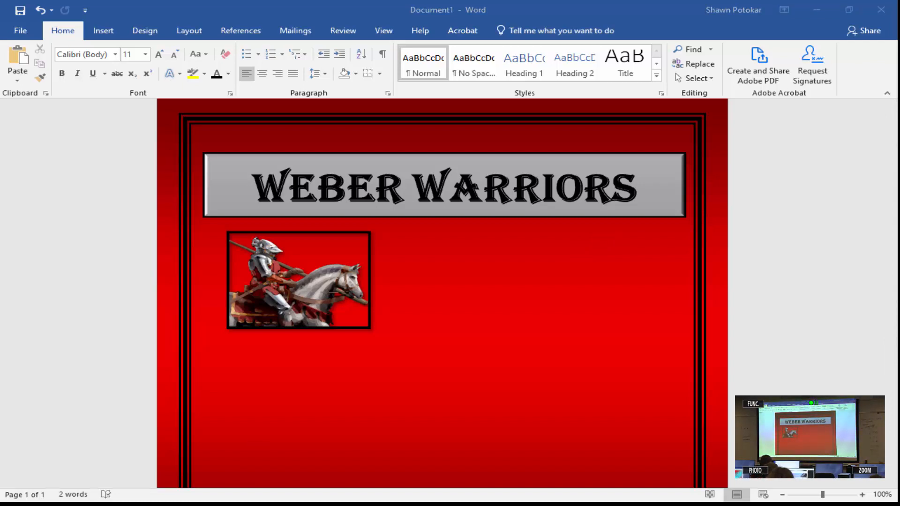
- Switch to the Weber Home page in Chrome, select all the About Weber High paragraphs, and move the browser window aside to uncover Word
left_click_drag(1, 36, 45, 1)
scroll(372, 329, "down", 4)
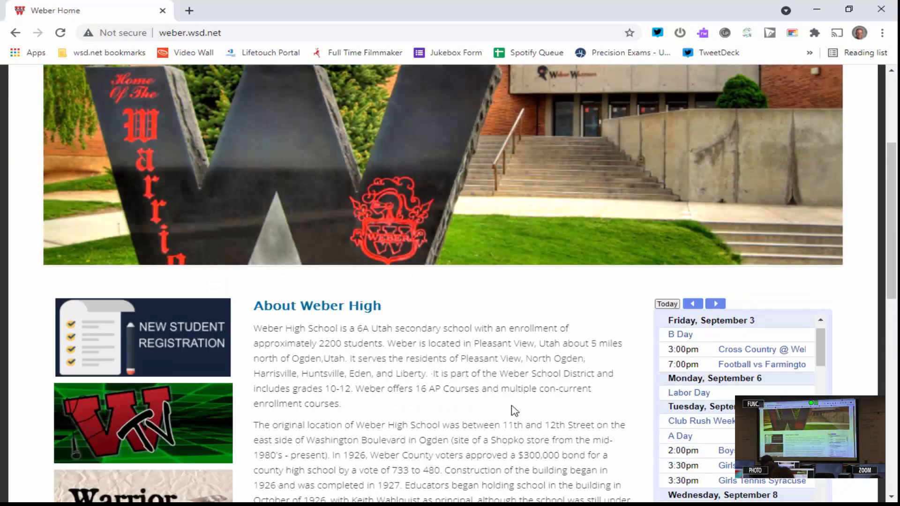
scroll(514, 411, "down", 2)
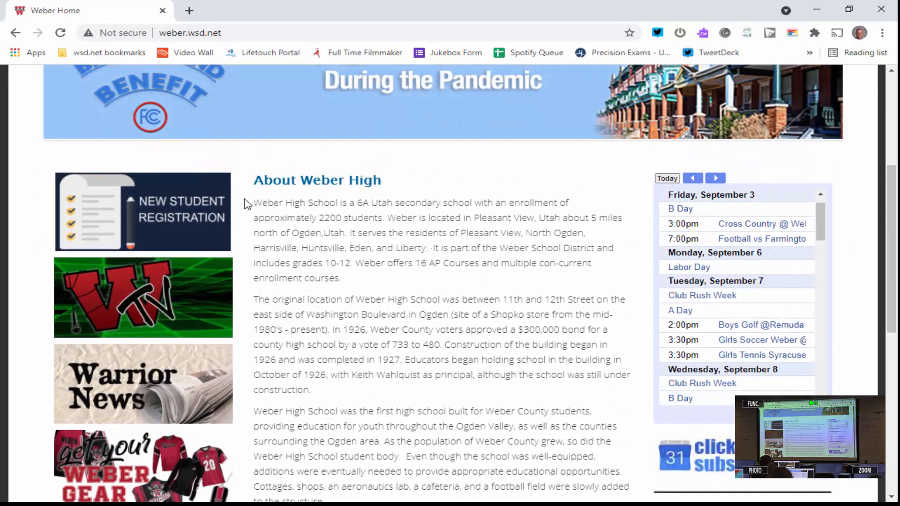
left_click_drag(254, 202, 604, 458)
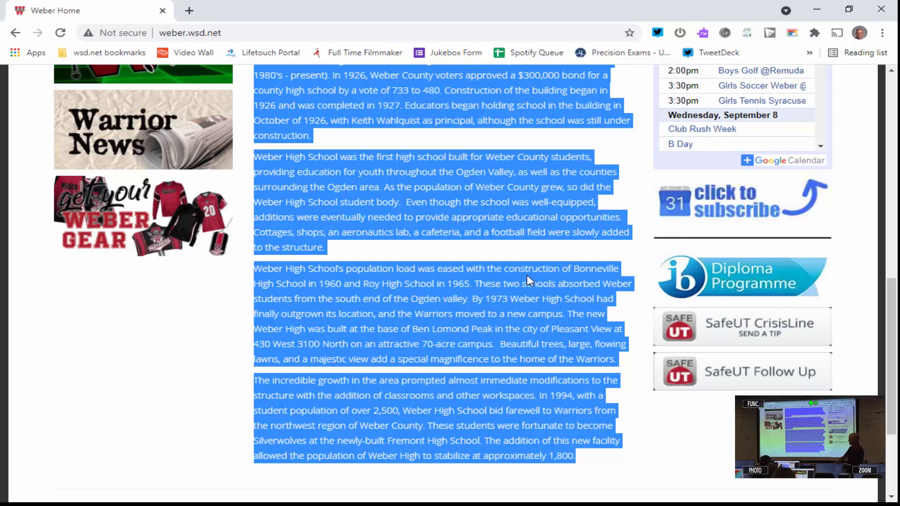
left_click_drag(546, 9, 263, 201)
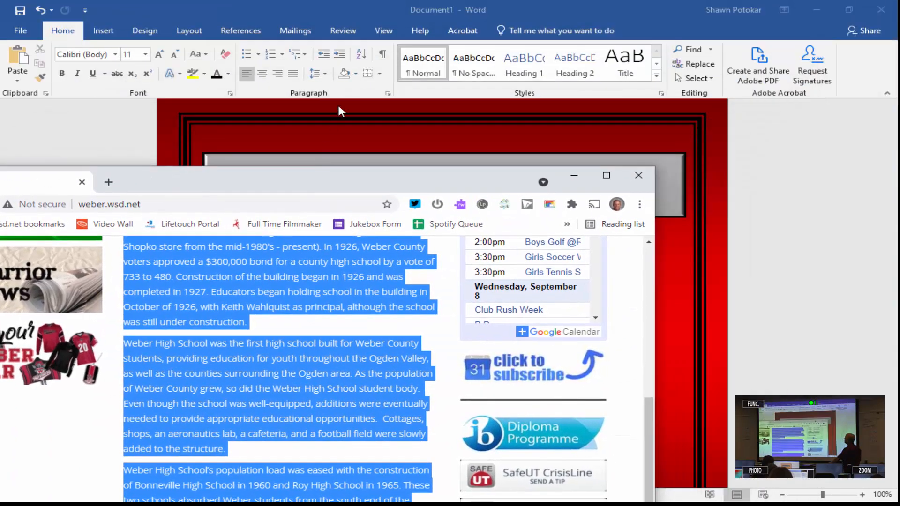
- Switch to the Word document and paste the copied About Weber High paragraphs beside the knight picture
left_click(374, 14)
key("ctrl+v")
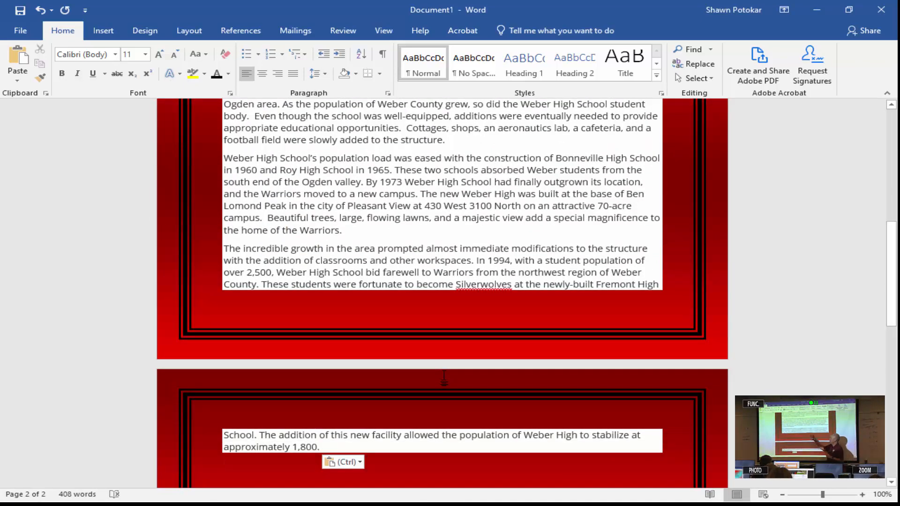
scroll(444, 375, "up", 10)
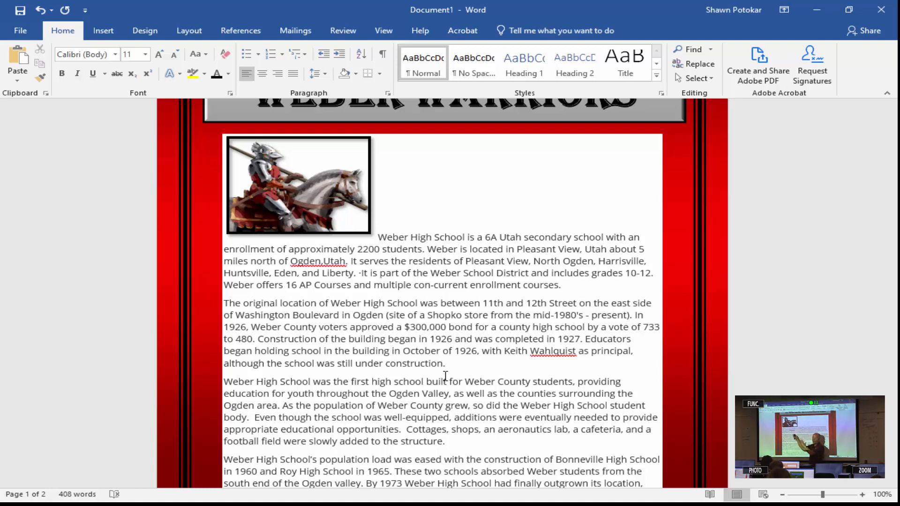
scroll(445, 377, "down", 2)
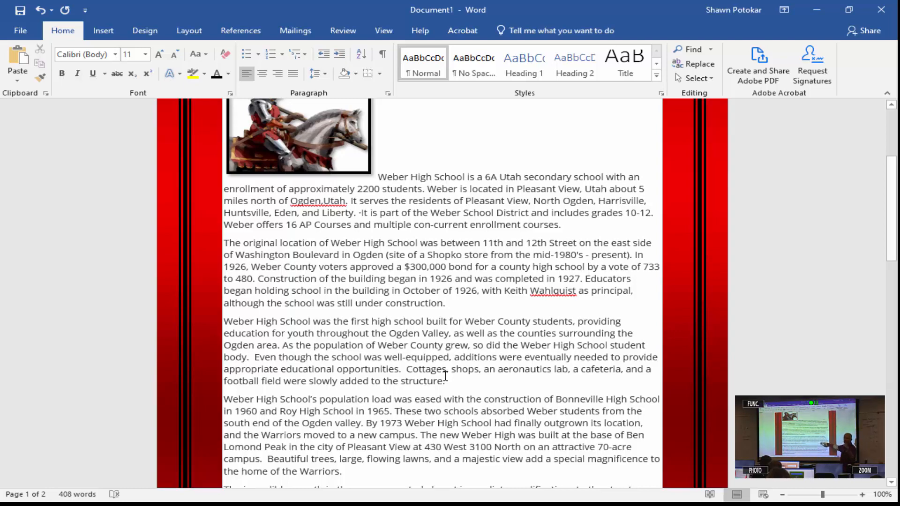
scroll(445, 376, "down", 9)
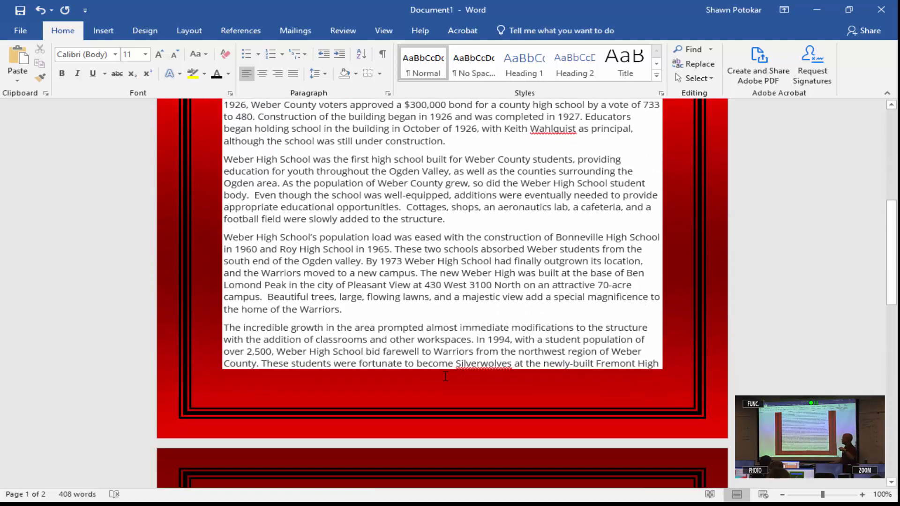
scroll(446, 377, "down", 1)
key("ctrl+v")
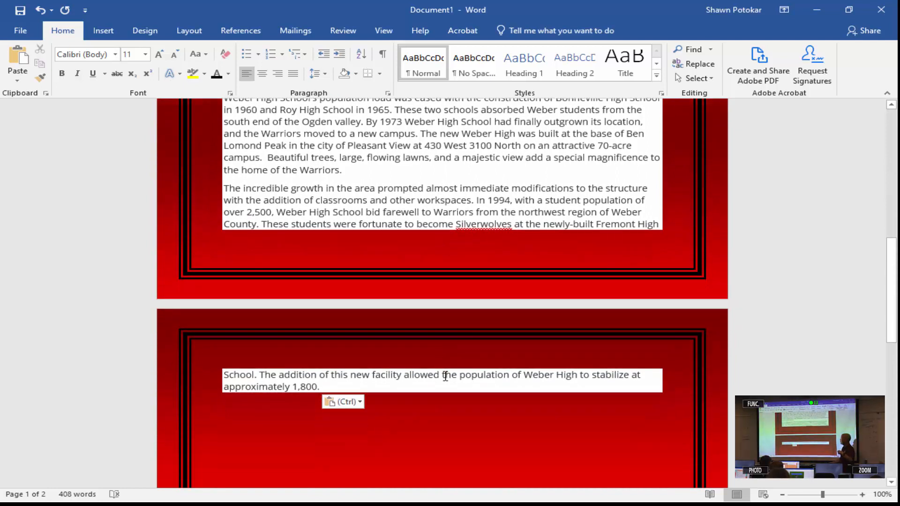
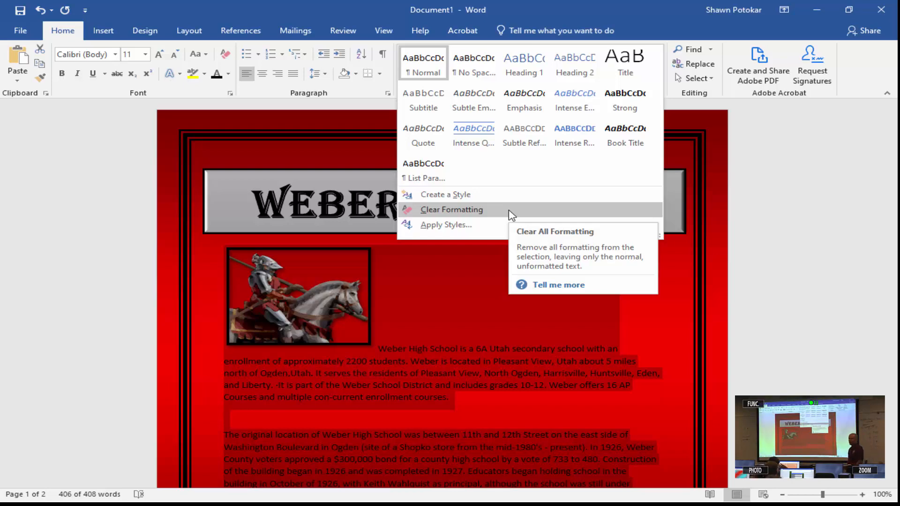
- Change the font color of all the pasted school paragraphs to white
left_click(454, 323)
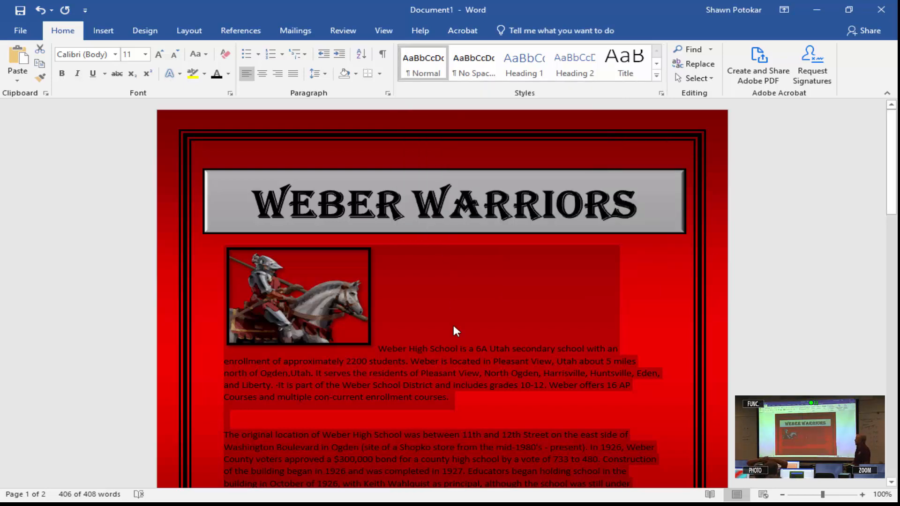
left_click(443, 376)
scroll(446, 378, "down", 5)
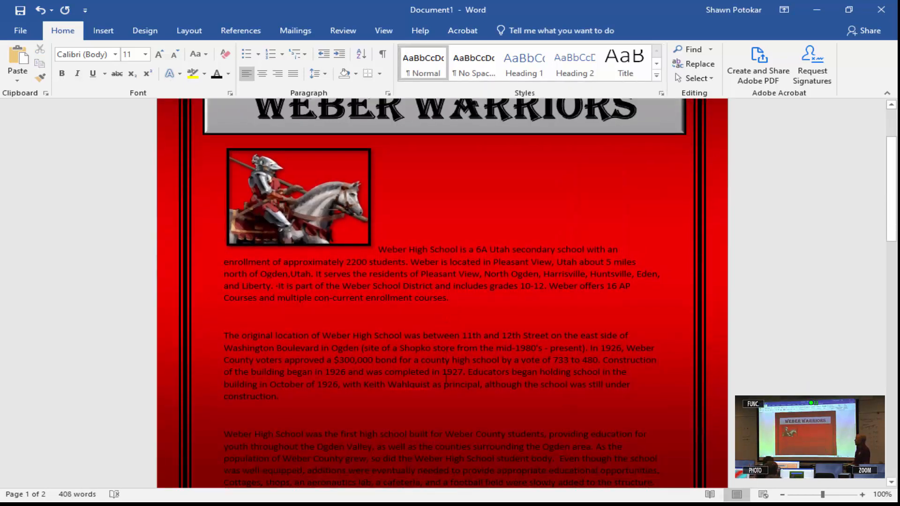
scroll(446, 379, "down", 6)
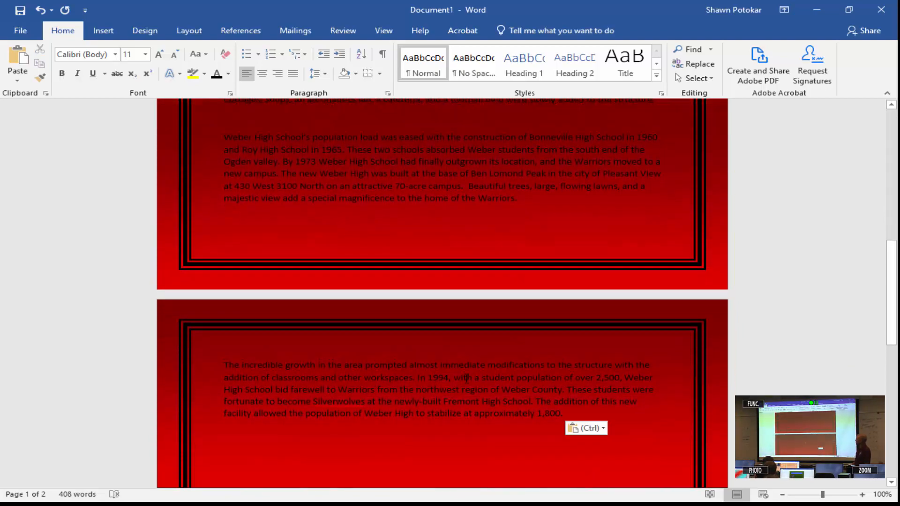
left_click_drag(554, 407, 378, 348)
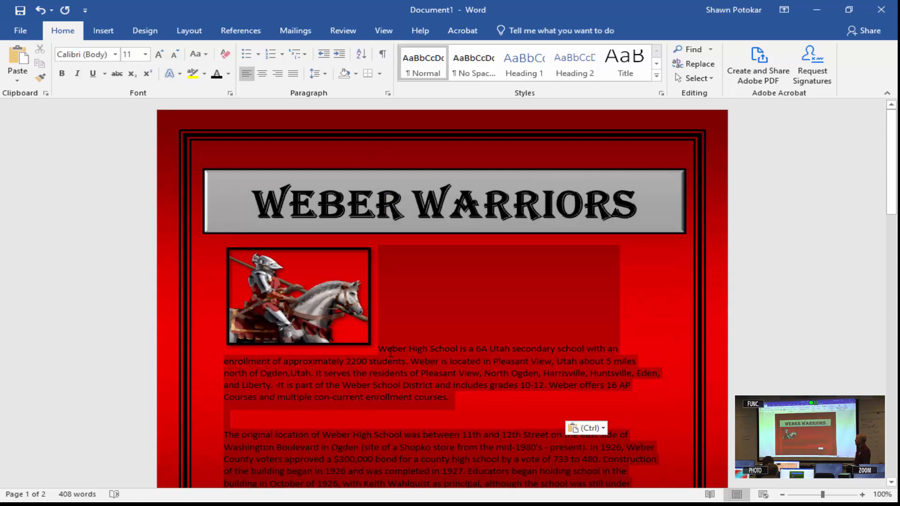
left_click(228, 75)
left_click(217, 117)
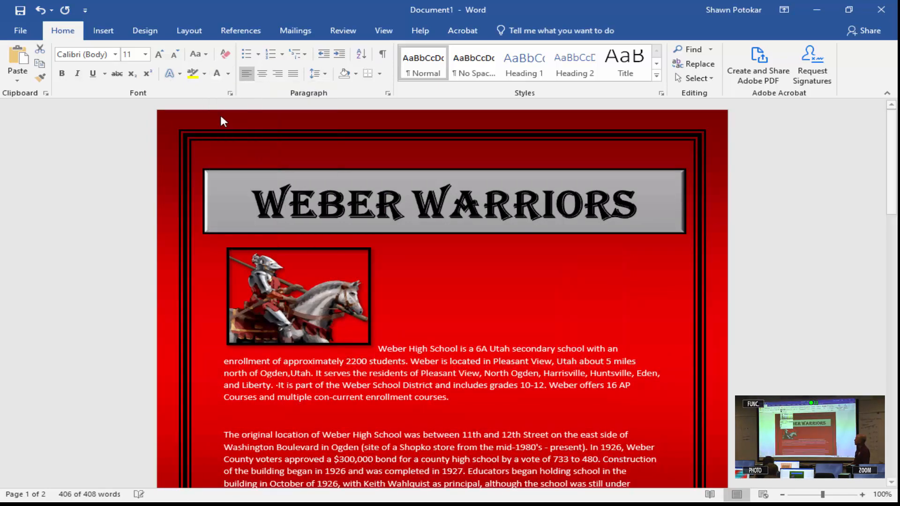
left_click(441, 333)
- Delete the blank lines between the pasted school paragraphs
scroll(441, 333, "down", 4)
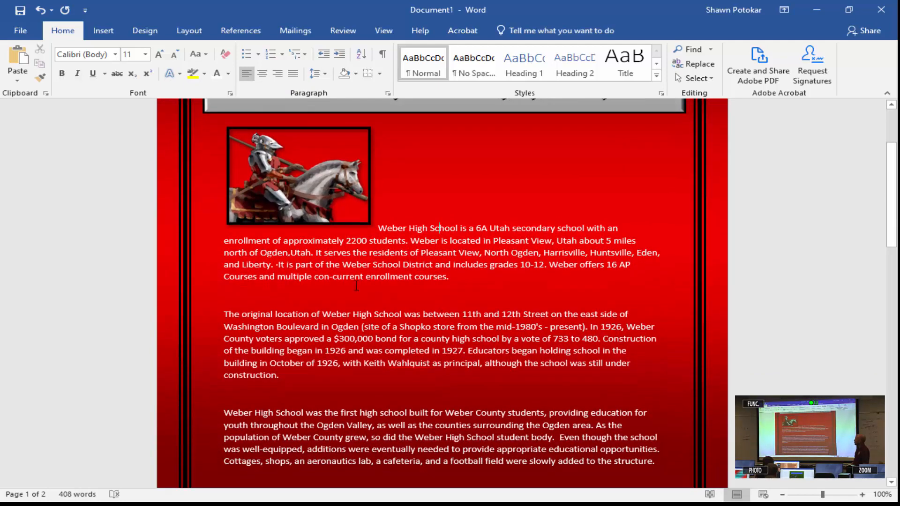
left_click(333, 293)
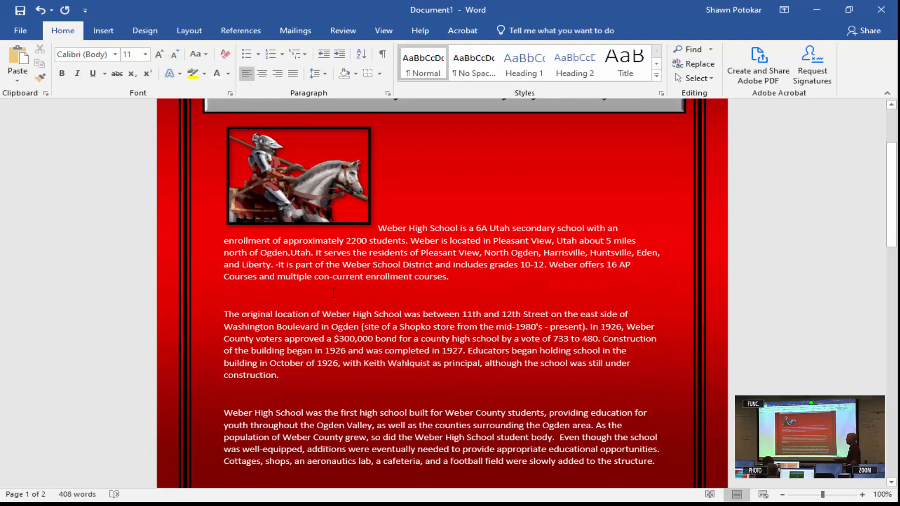
key("Delete")
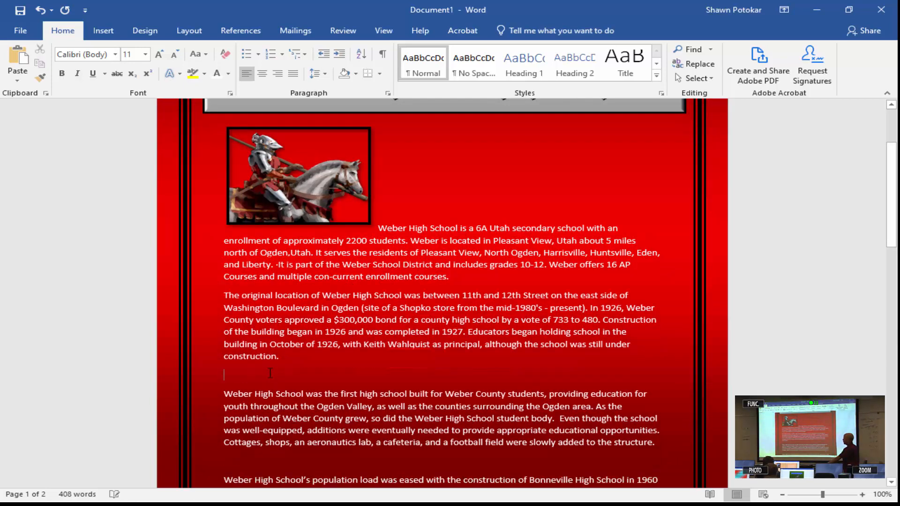
key("Delete")
scroll(270, 373, "down", 6)
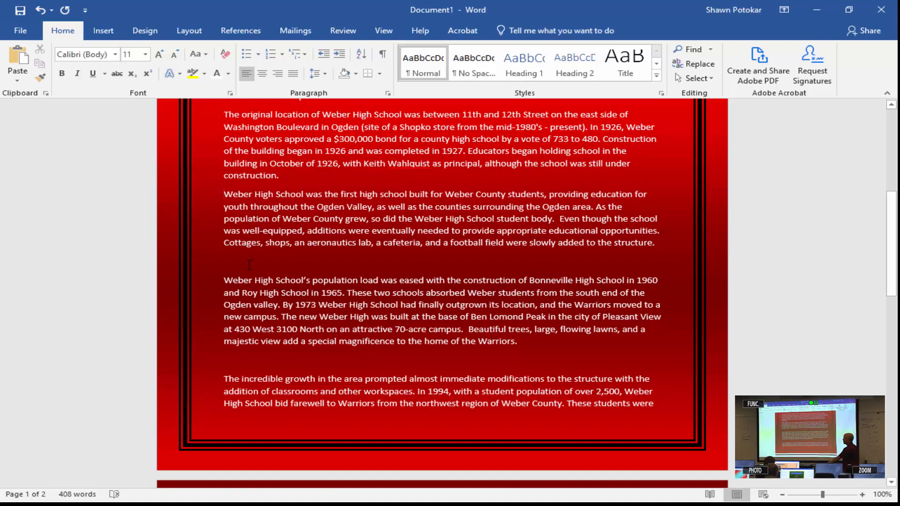
key("Delete")
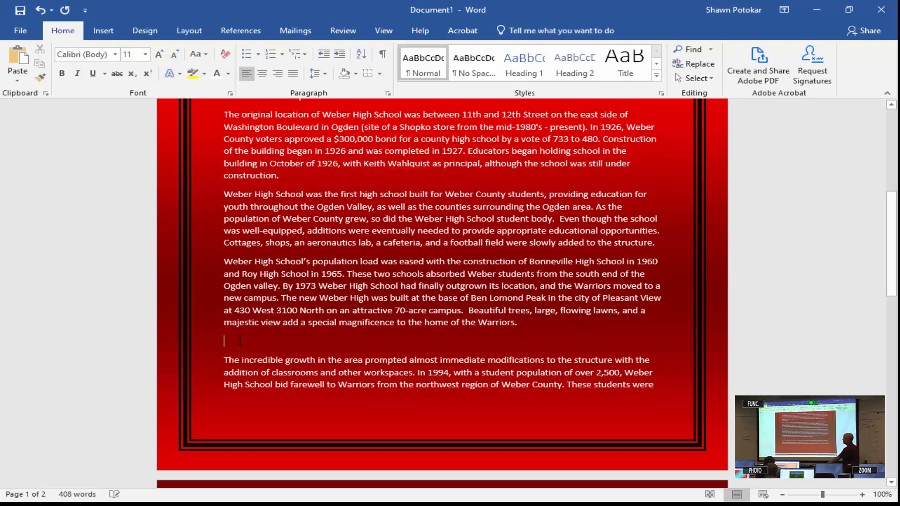
key("Delete")
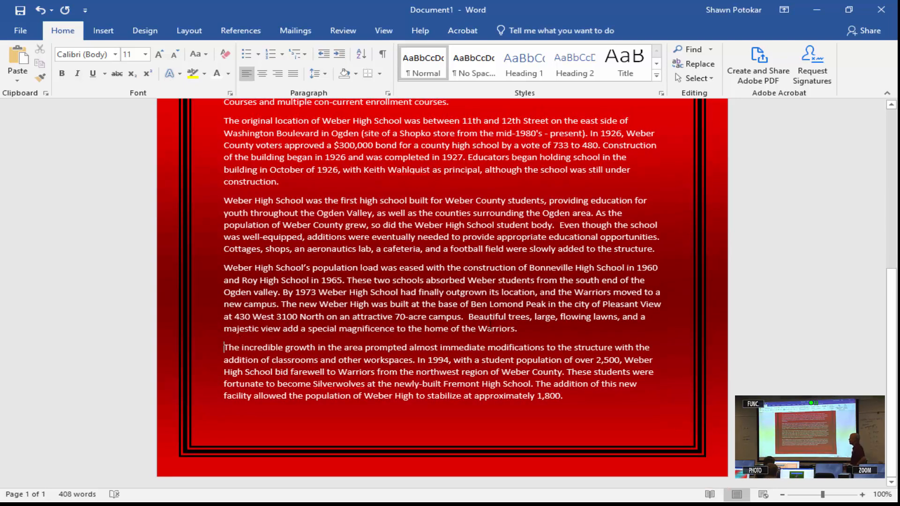
- Justify all the school paragraphs from the opening sentence beside the picture through the last paragraph
scroll(490, 328, "up", 6)
scroll(490, 325, "up", 3)
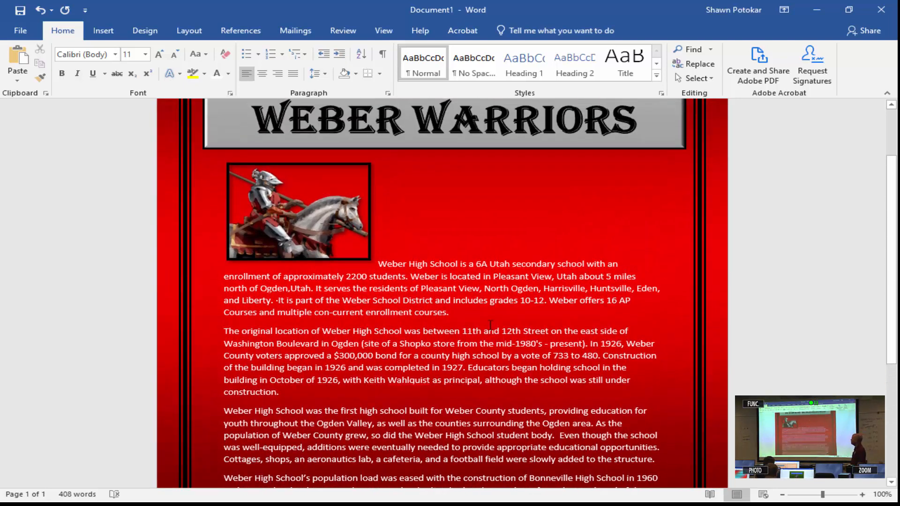
scroll(490, 325, "down", 1)
scroll(490, 324, "down", 1)
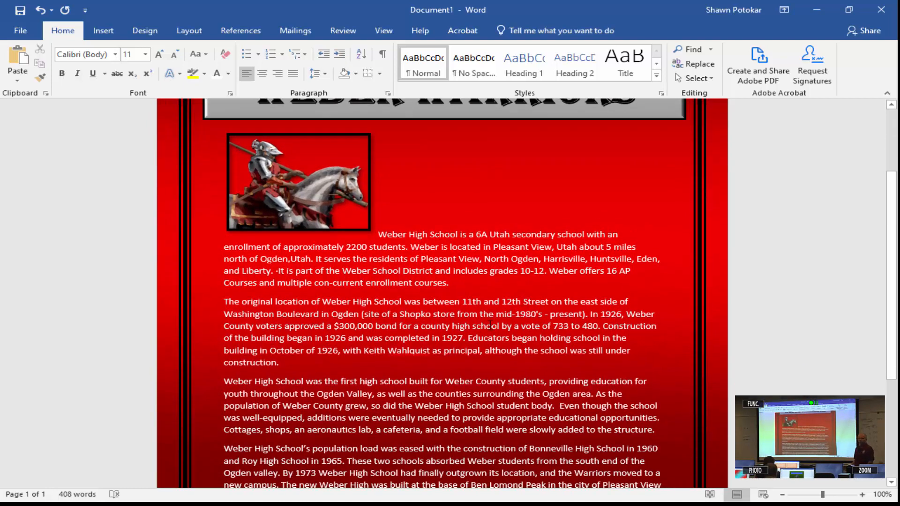
scroll(490, 325, "down", 1)
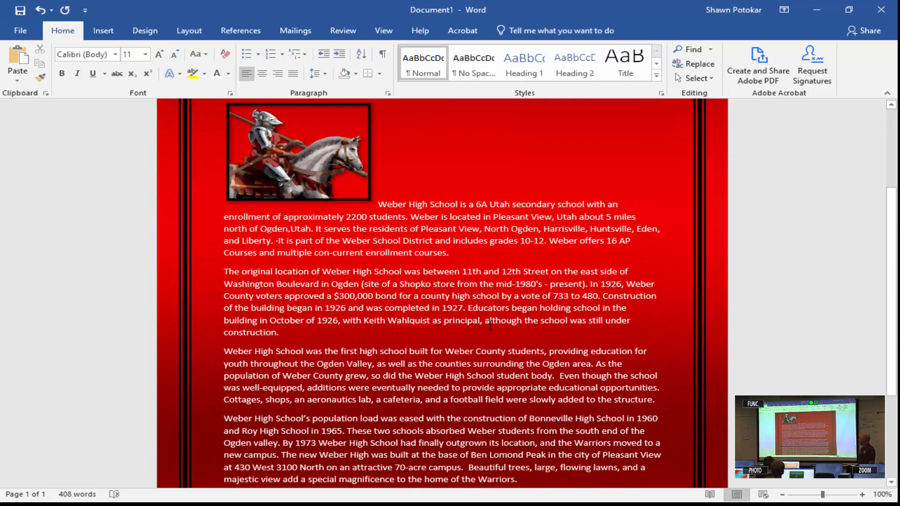
scroll(490, 325, "down", 1)
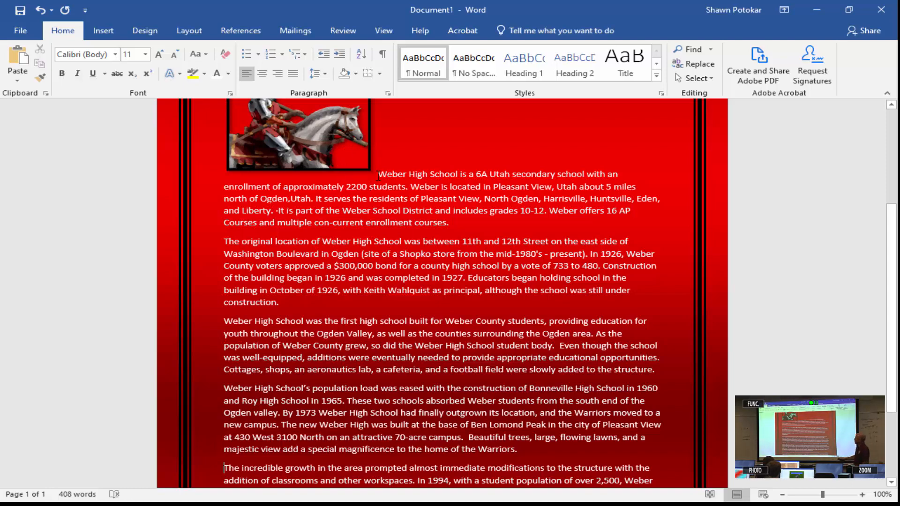
left_click_drag(378, 176, 598, 413)
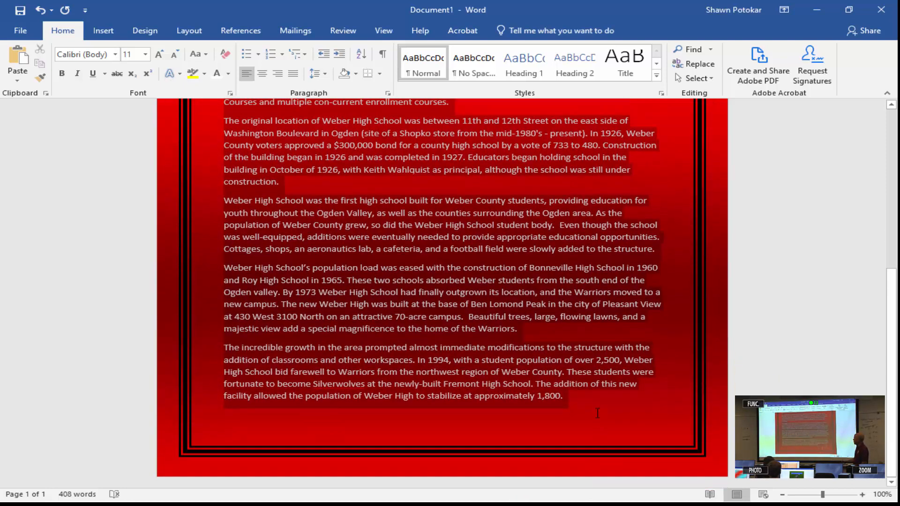
left_click(294, 74)
scroll(342, 117, "up", 3)
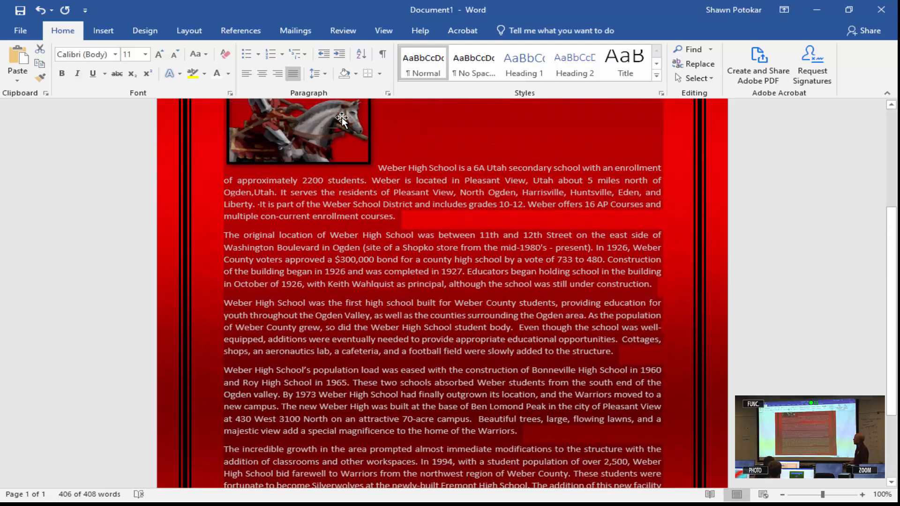
scroll(342, 119, "up", 2)
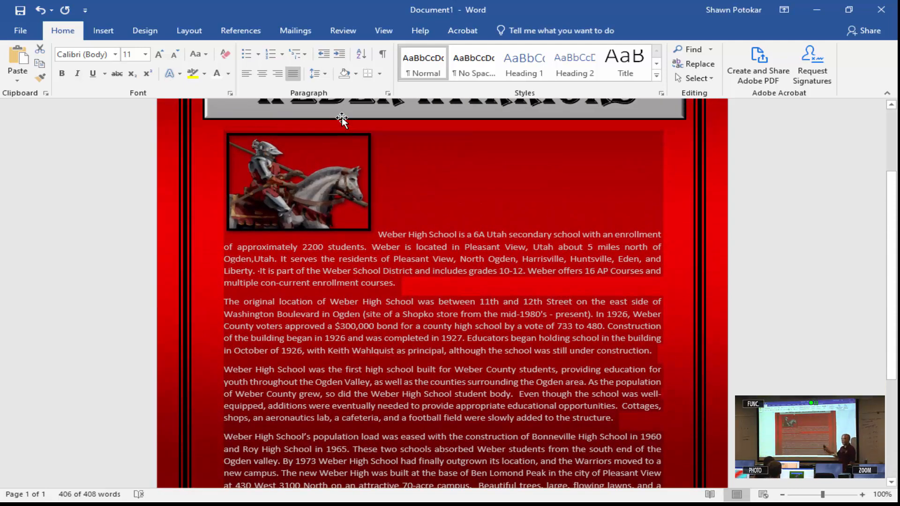
left_click(465, 269)
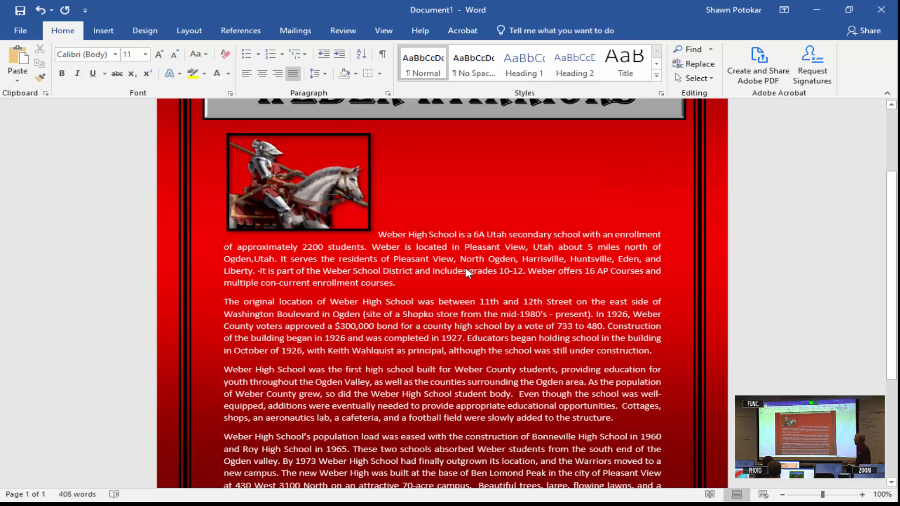
- Set the knight picture's text wrapping to Square
left_click(305, 193)
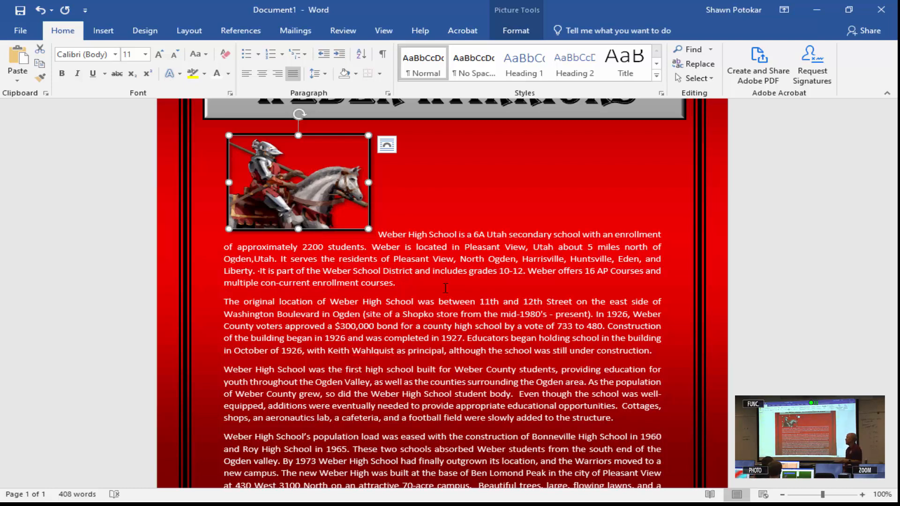
scroll(559, 339, "up", 2)
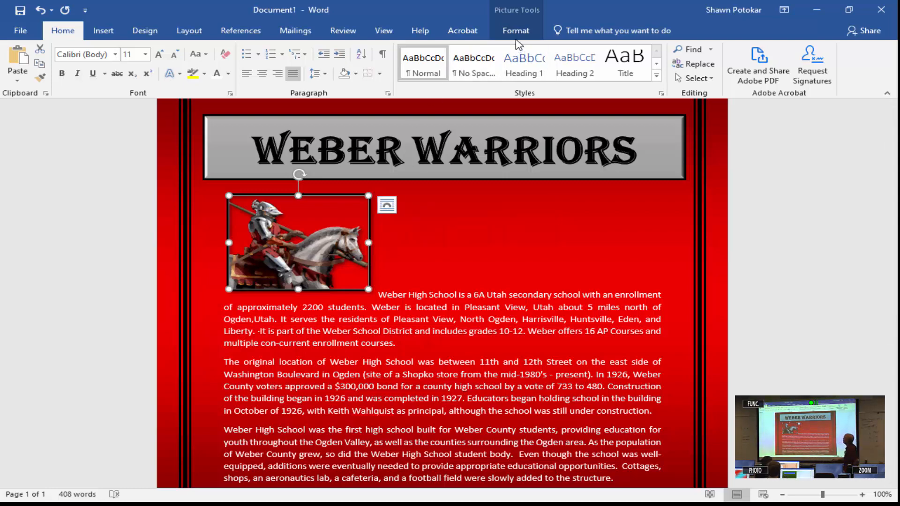
left_click(516, 31)
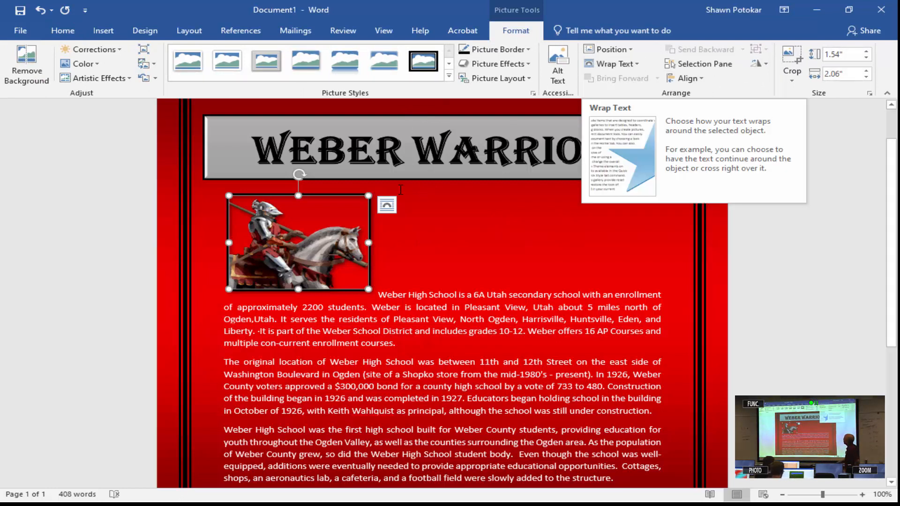
left_click(387, 205)
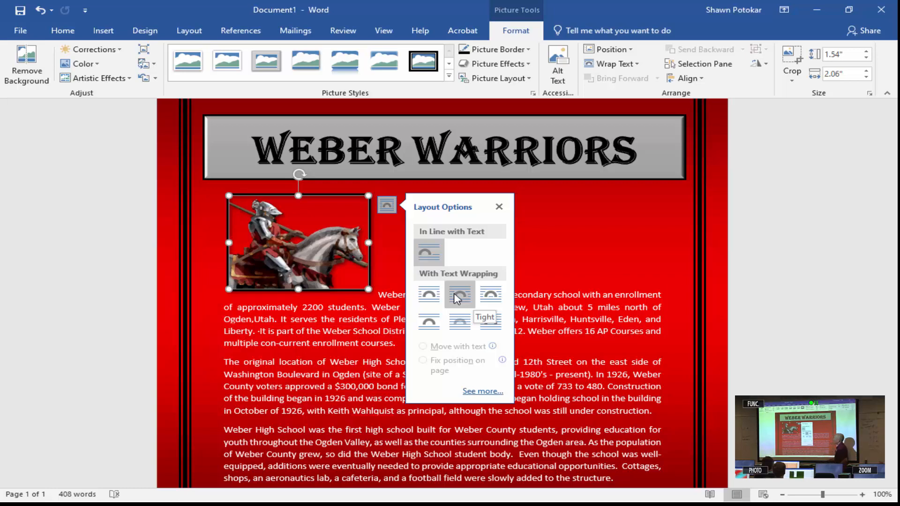
left_click(430, 294)
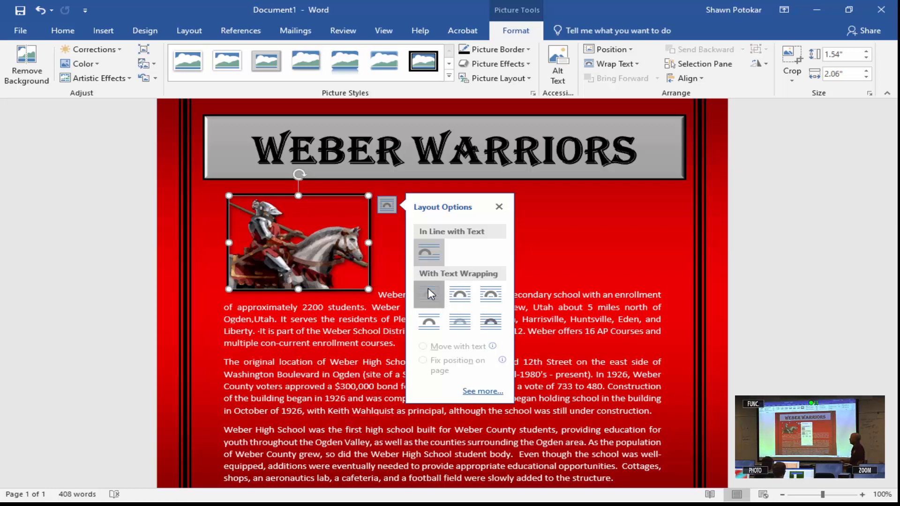
left_click(582, 263)
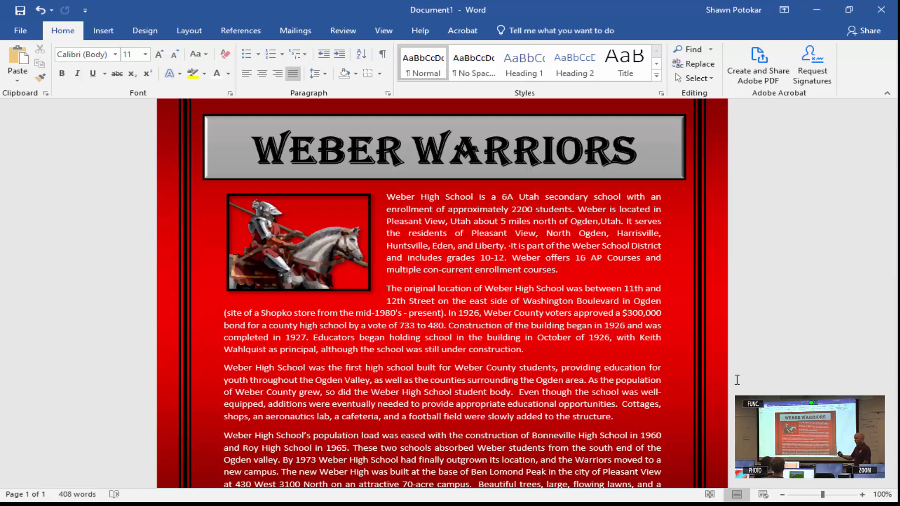
- Move the knight picture to the middle of the text, spanning the second and third paragraphs
left_click_drag(280, 266, 412, 350)
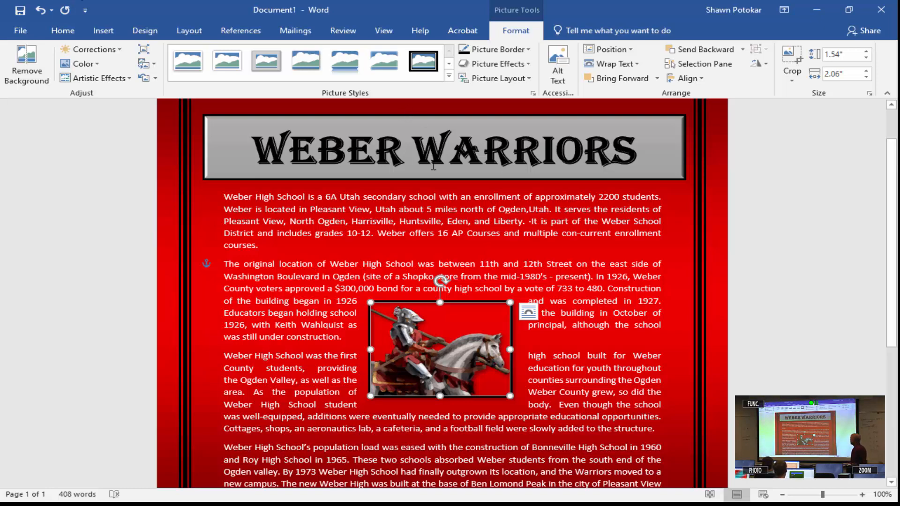
mouse_move(435, 352)
left_mouse_down()
mouse_move(439, 300)
mouse_move(442, 358)
left_mouse_up()
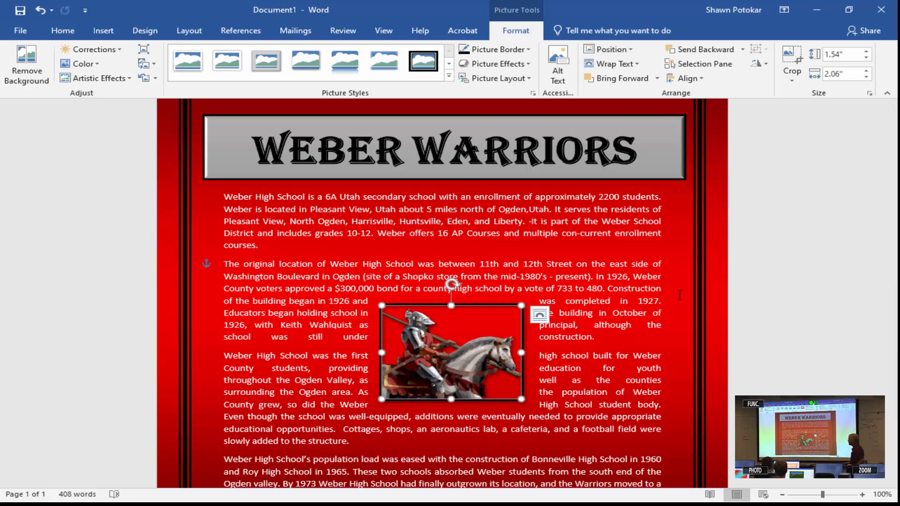
left_click(625, 265)
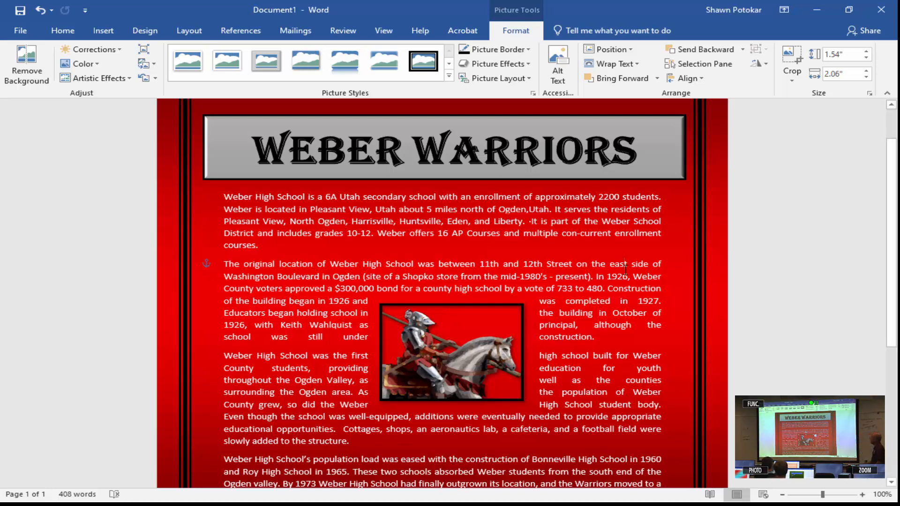
scroll(626, 269, "down", 2)
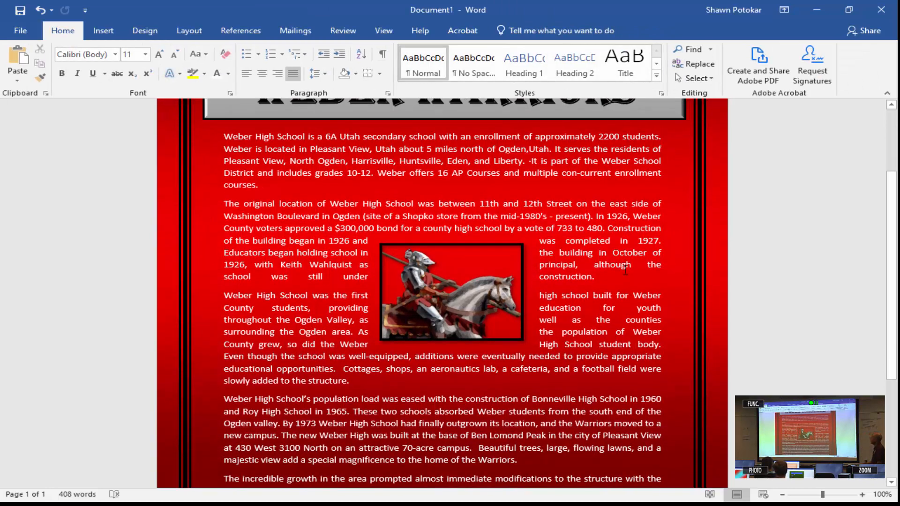
- Draw a straight horizontal line about 6.82" long just below the last paragraph, spanning the text width
scroll(626, 270, "down", 2)
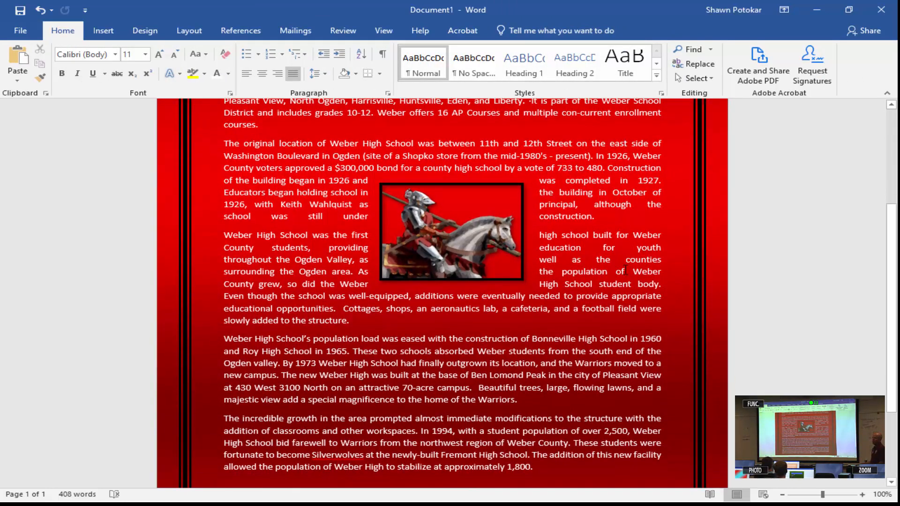
scroll(626, 270, "up", 3)
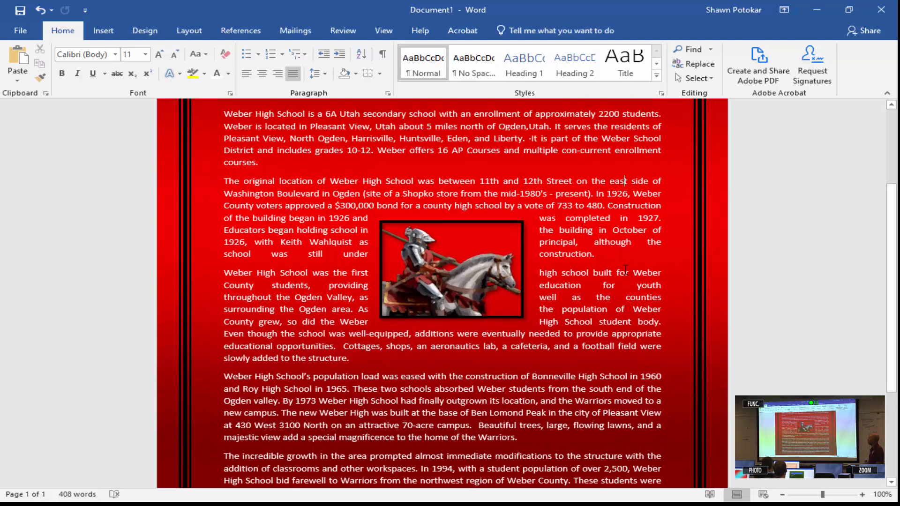
scroll(626, 270, "up", 3)
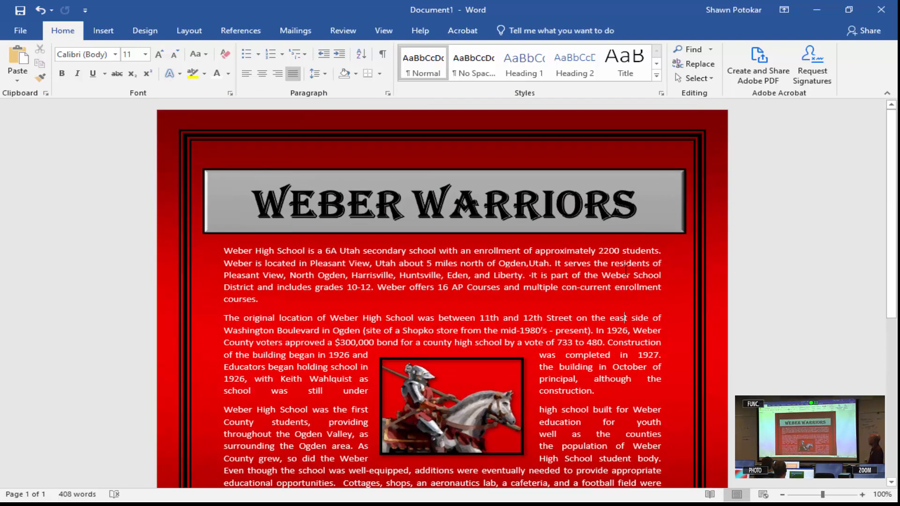
scroll(625, 270, "down", 10)
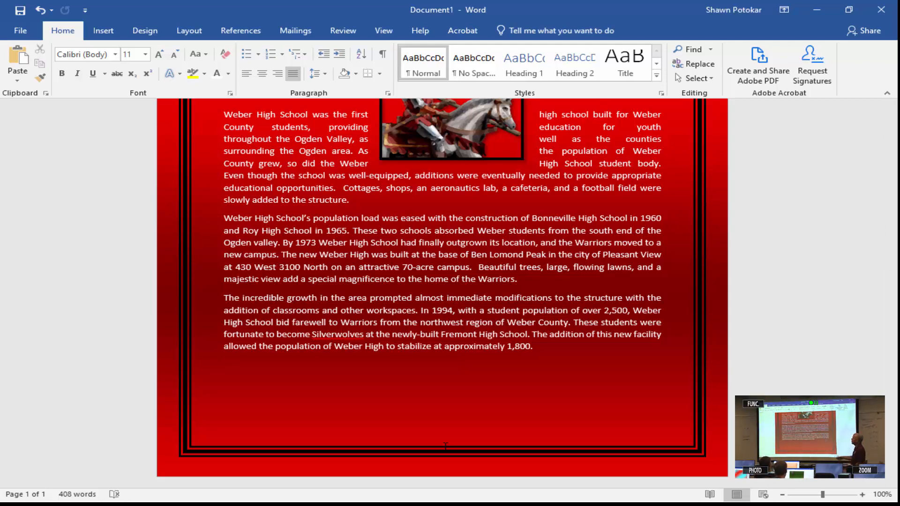
left_click(104, 33)
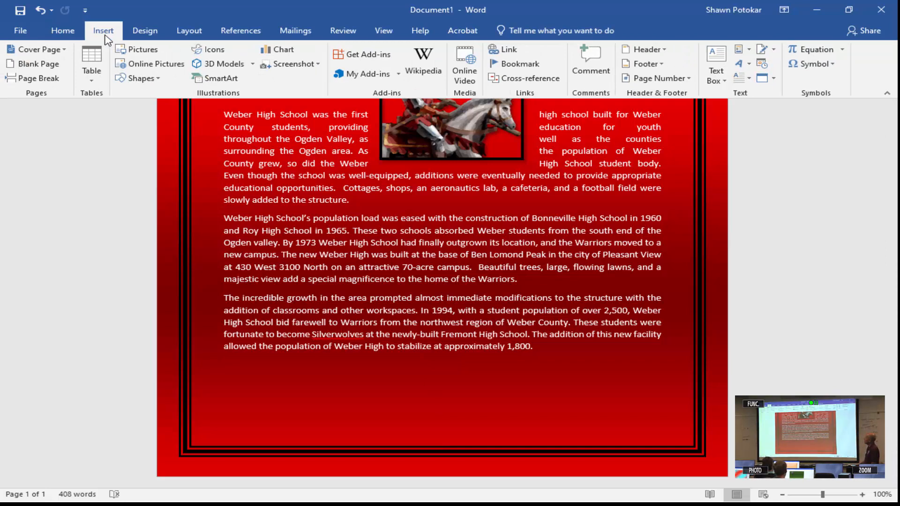
left_click(143, 79)
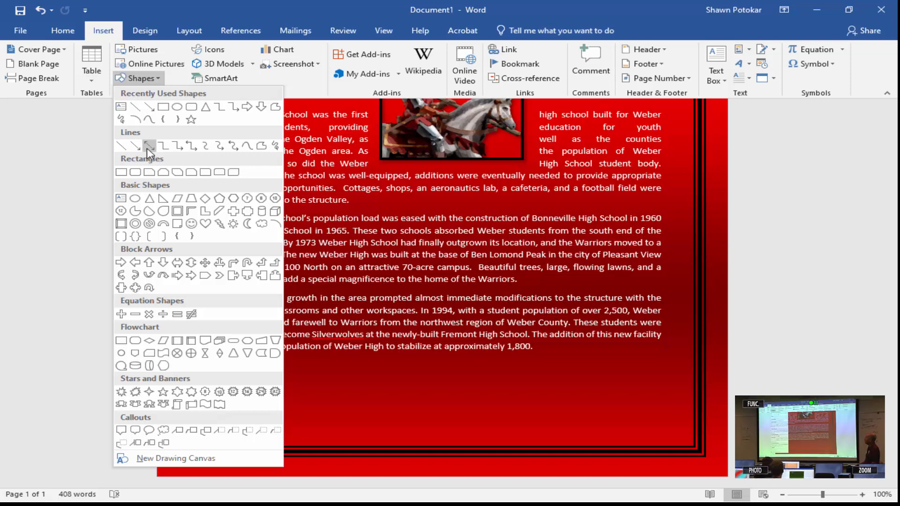
left_click(121, 146)
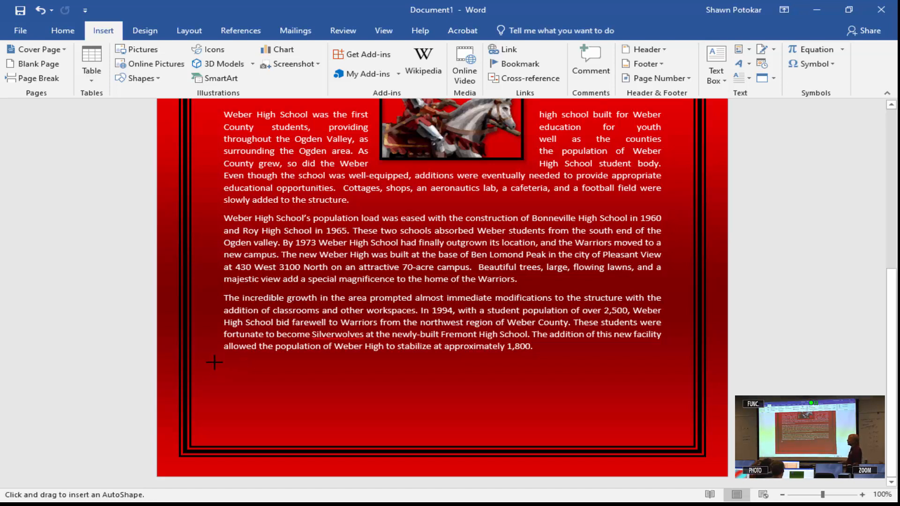
left_click_drag(214, 363, 644, 414)
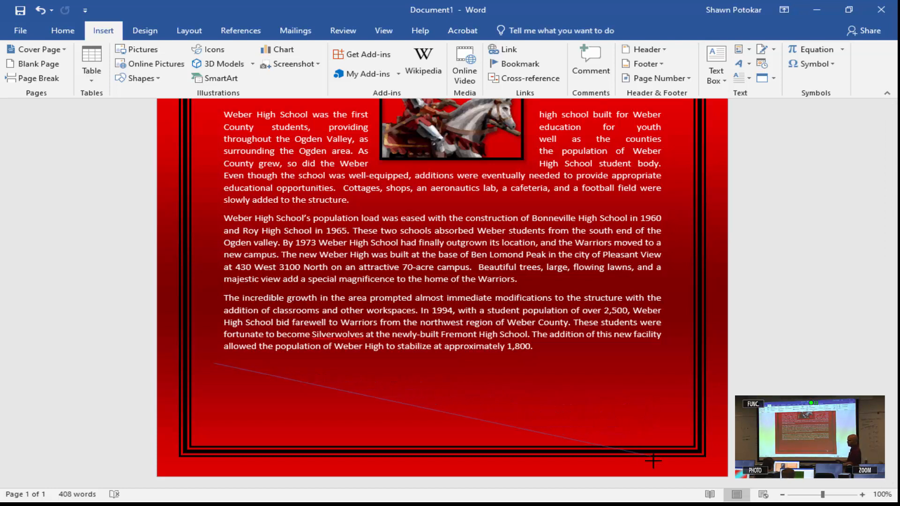
mouse_move(653, 461)
left_mouse_down()
mouse_move(640, 479)
mouse_move(585, 394)
mouse_move(636, 381)
mouse_move(673, 404)
left_mouse_up()
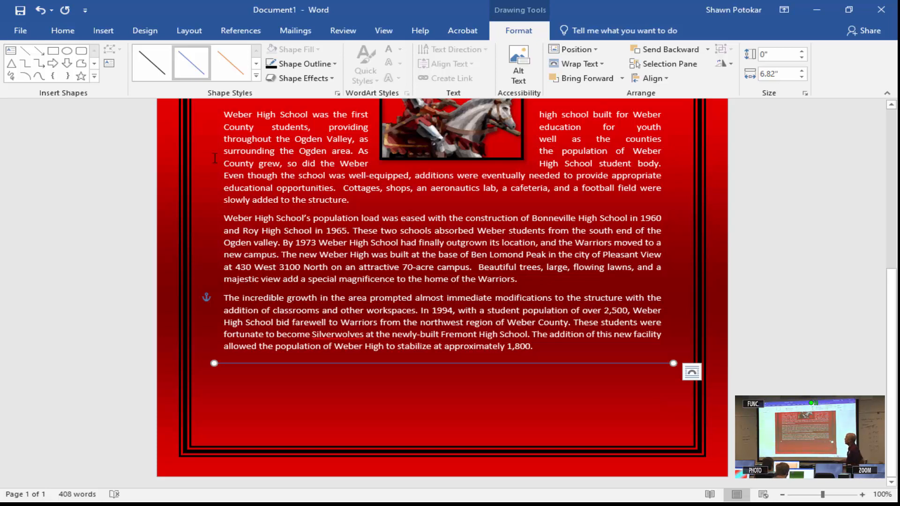
- Set the line below the last paragraph to a 4½ pt weight and black color
left_click(310, 70)
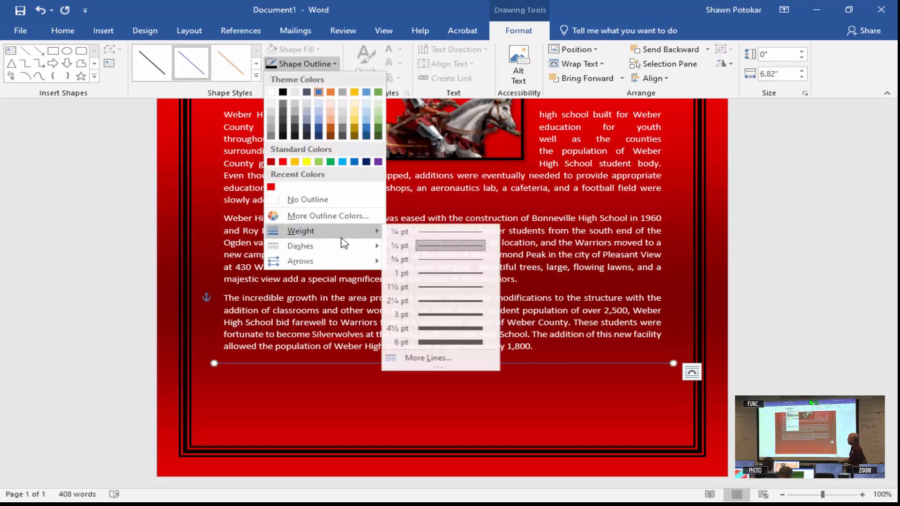
mouse_move(341, 235)
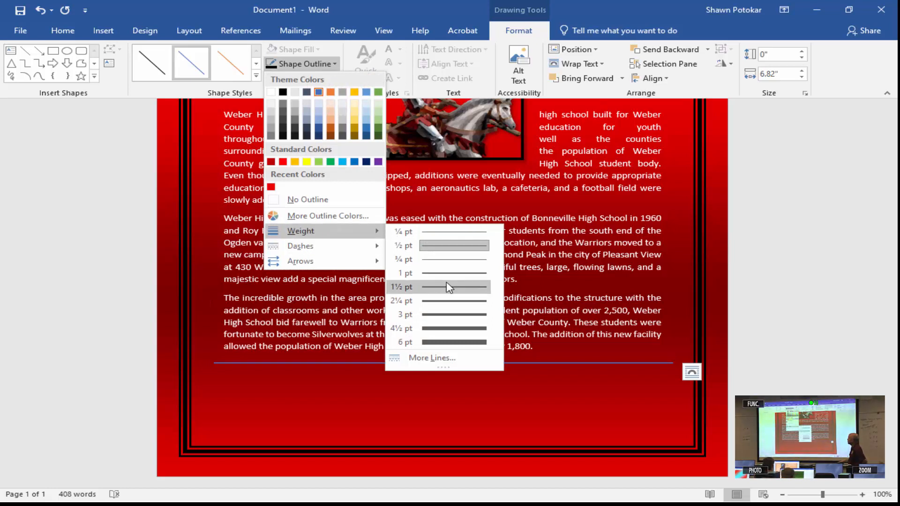
left_click(459, 329)
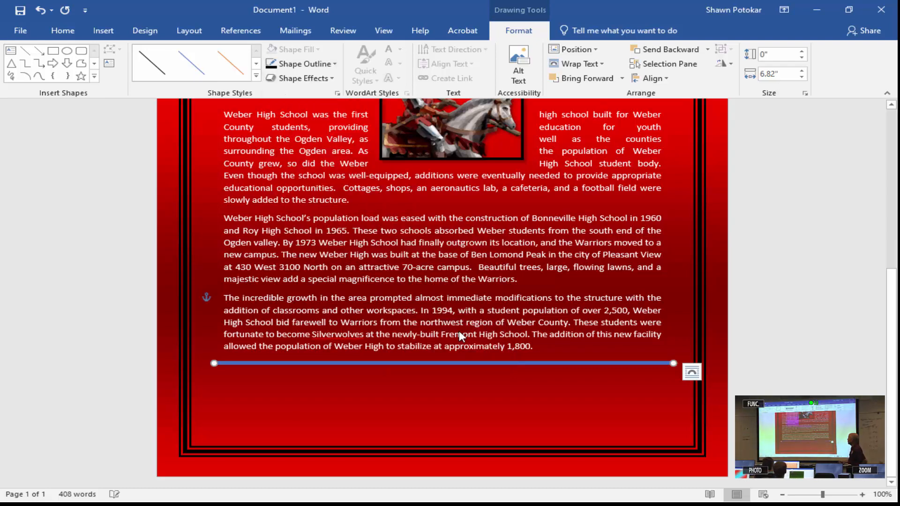
left_click(327, 66)
left_click(284, 92)
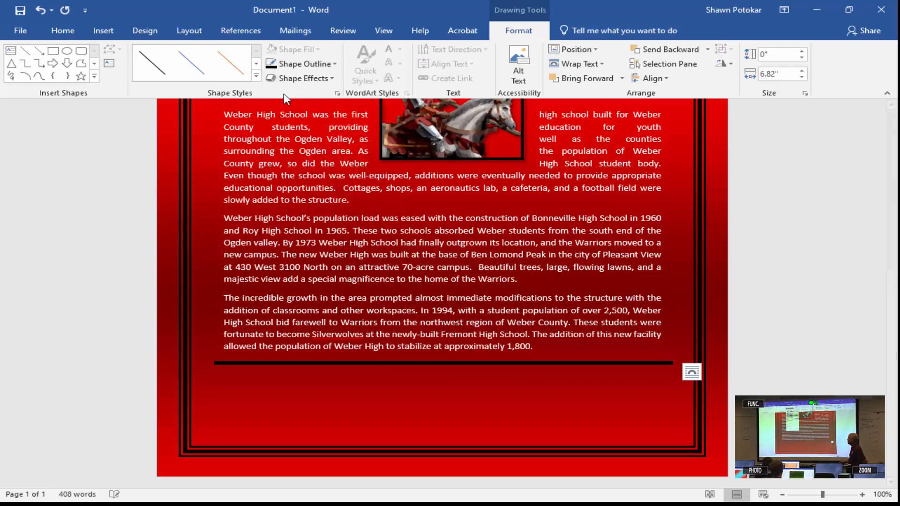
left_click(523, 272)
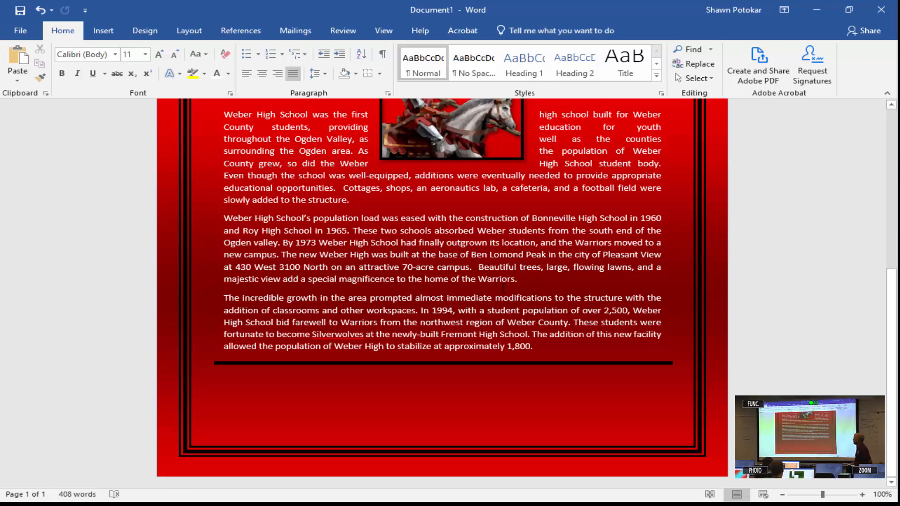
scroll(503, 287, "up", 6)
scroll(503, 289, "down", 2)
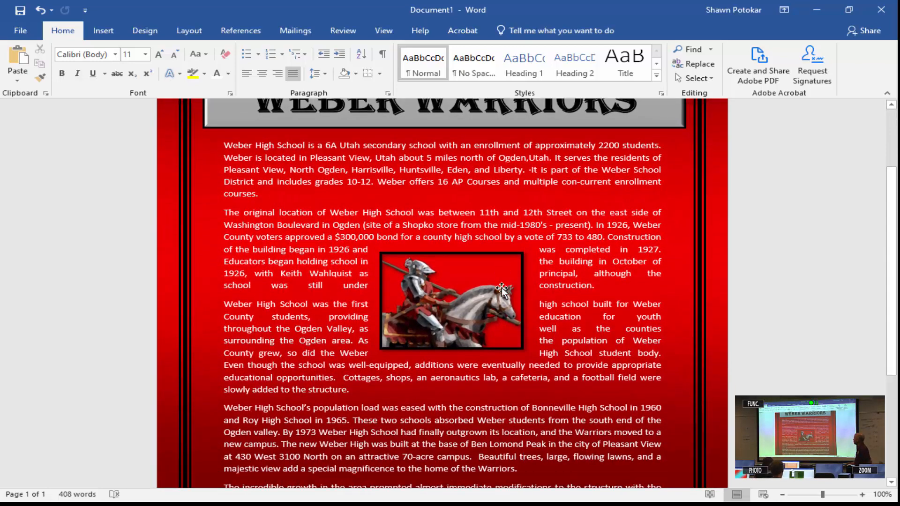
scroll(502, 288, "down", 4)
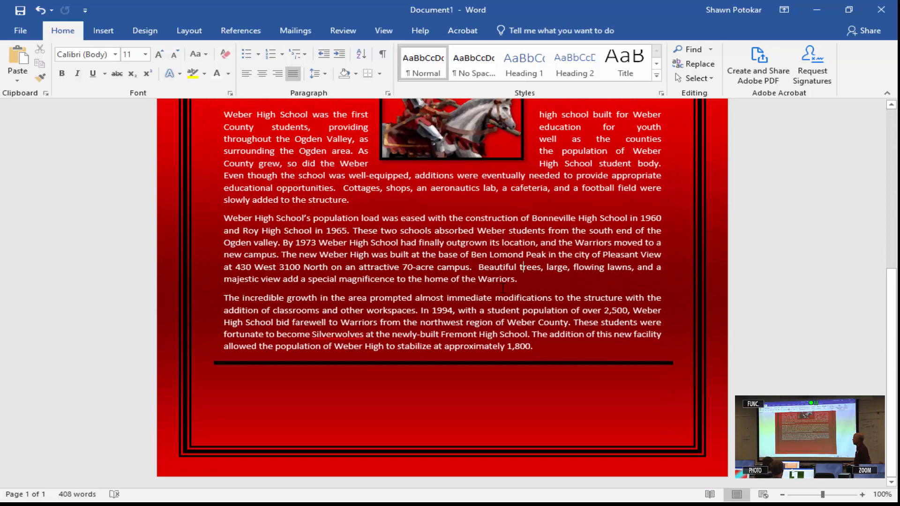
left_click(454, 363)
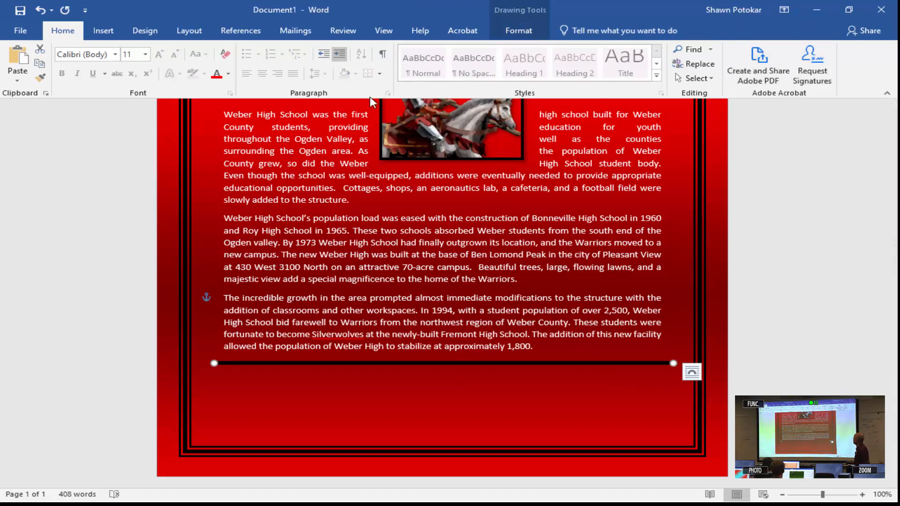
left_click(430, 379)
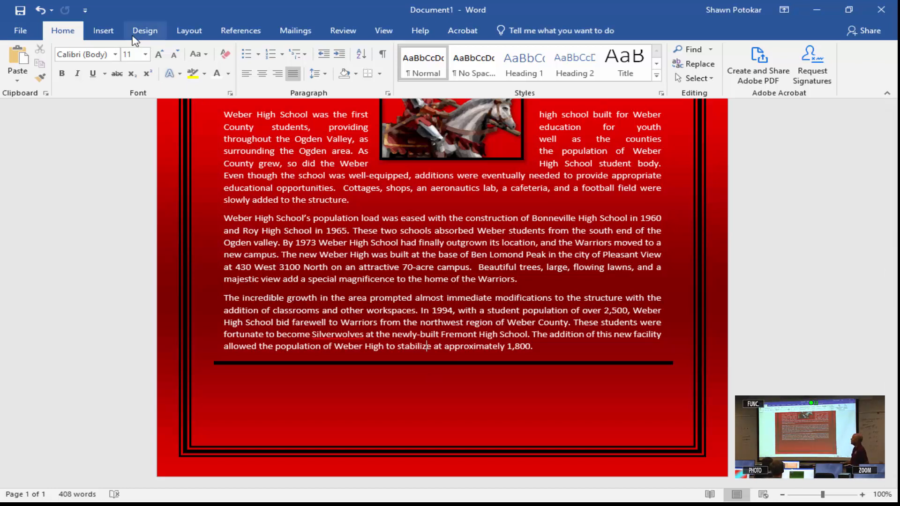
- Insert a horizontal scroll banner about 6.83" wide below the black line and shrink it to about 0.81" high
left_click(106, 33)
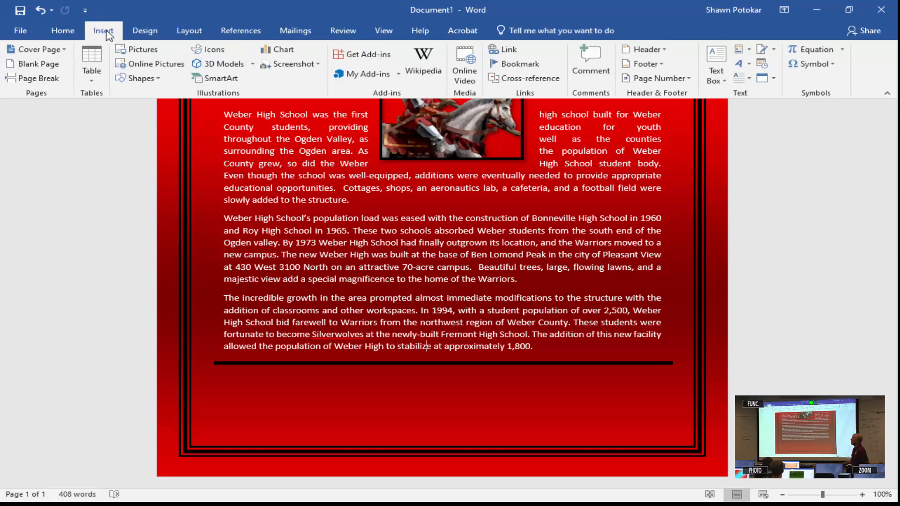
left_click(140, 78)
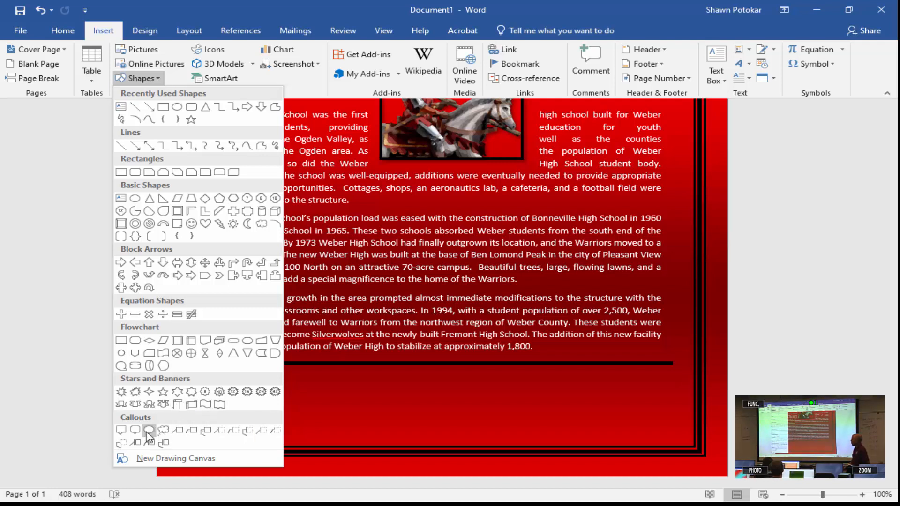
left_click(193, 406)
mouse_move(217, 374)
left_mouse_down()
mouse_move(309, 413)
mouse_move(607, 441)
mouse_move(689, 432)
mouse_move(675, 453)
left_mouse_up()
left_click_drag(502, 404, 498, 401)
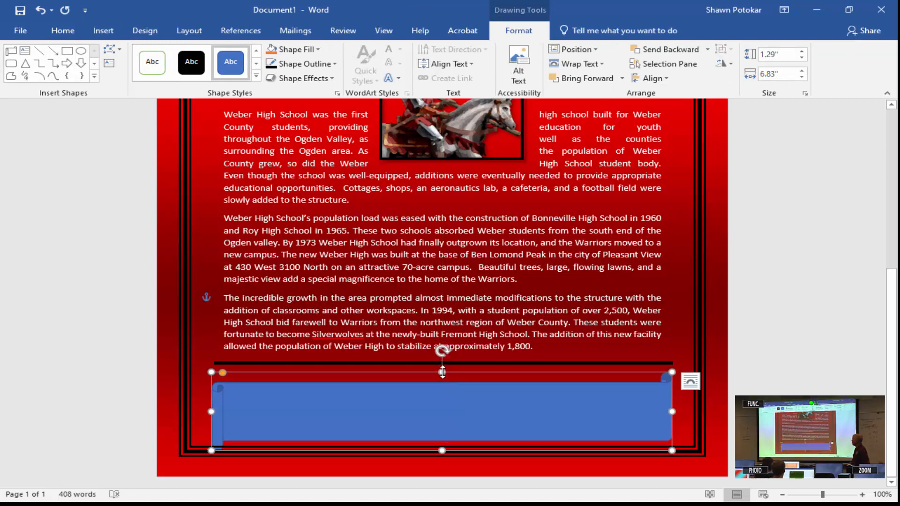
left_click_drag(442, 372, 442, 404)
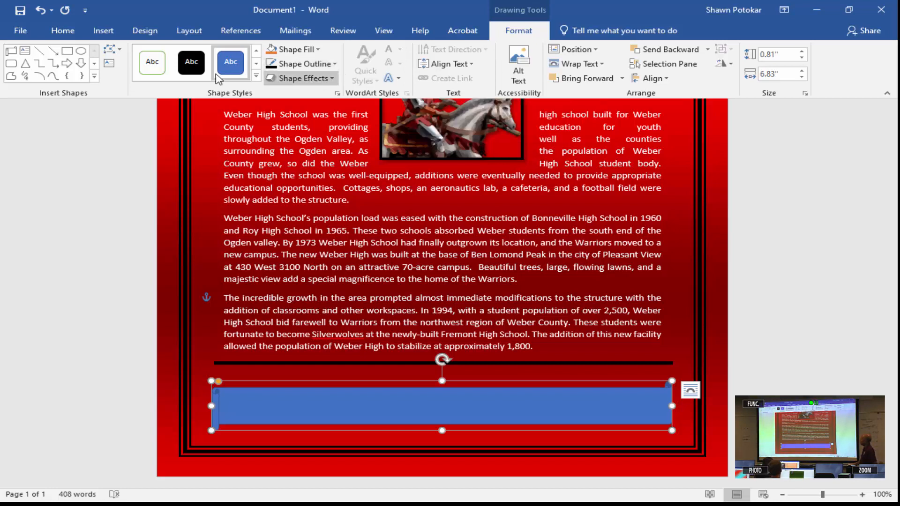
- Apply the white shape style with green outline to the scroll banner and add the text "Homecoming 2021" inside it
left_click(152, 69)
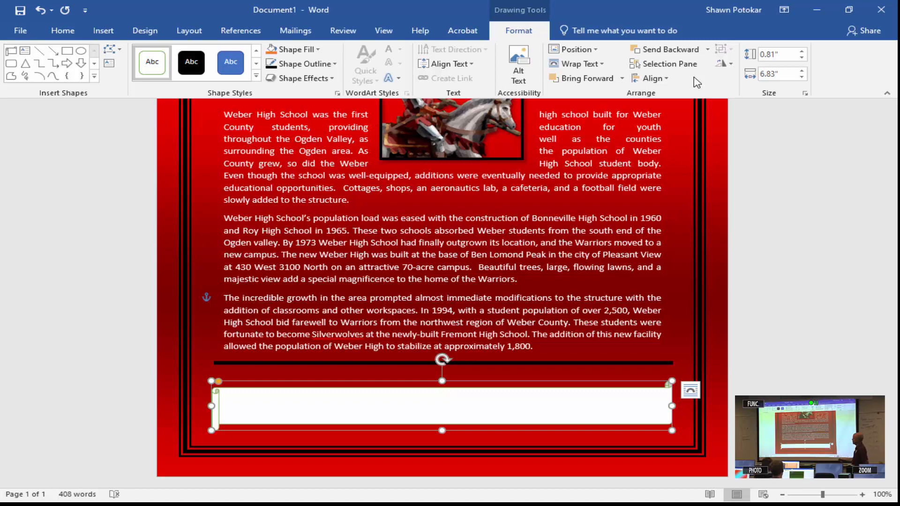
right_click(408, 407)
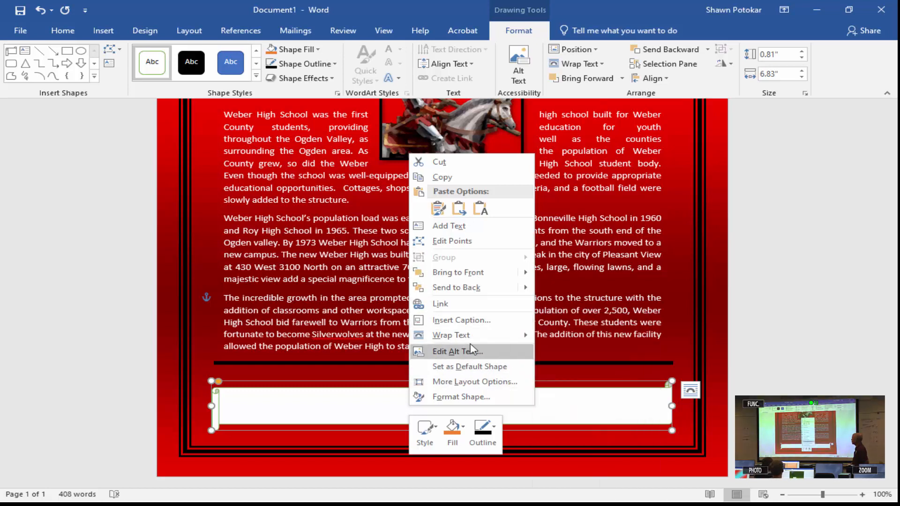
left_click(489, 227)
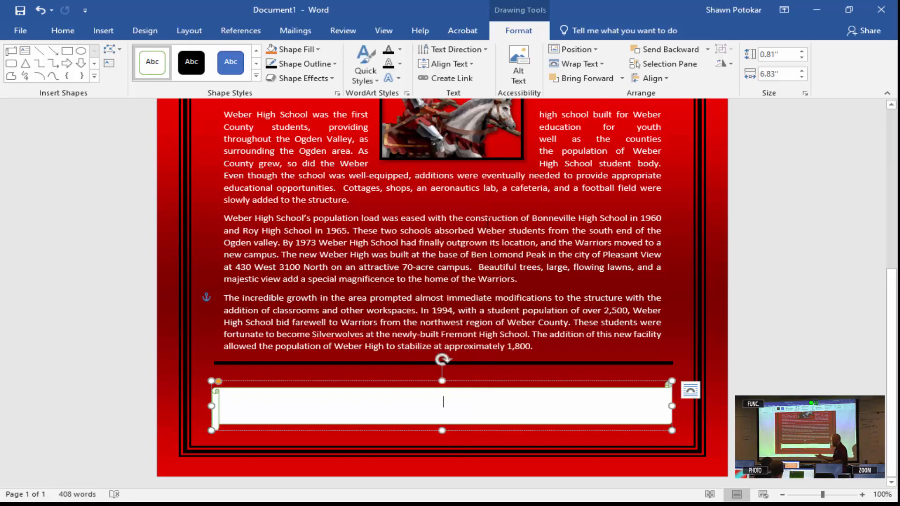
type("Ho")
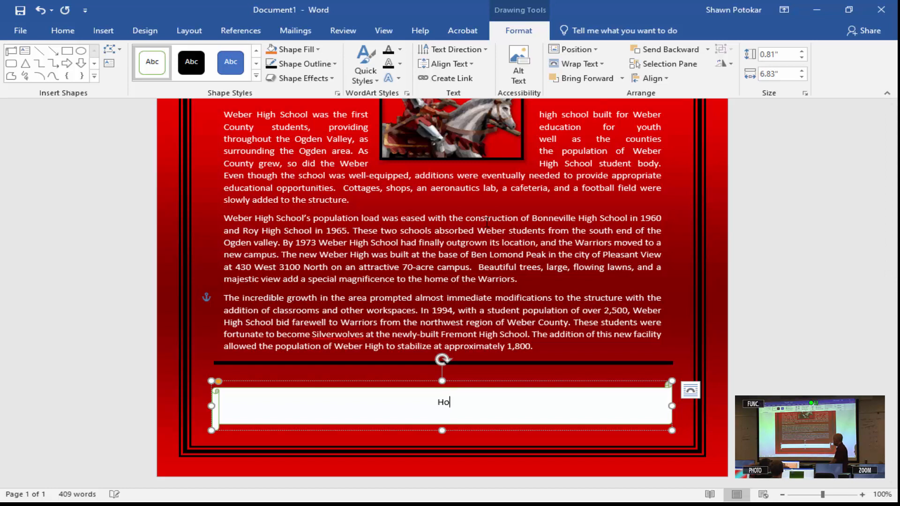
type("mecoming ")
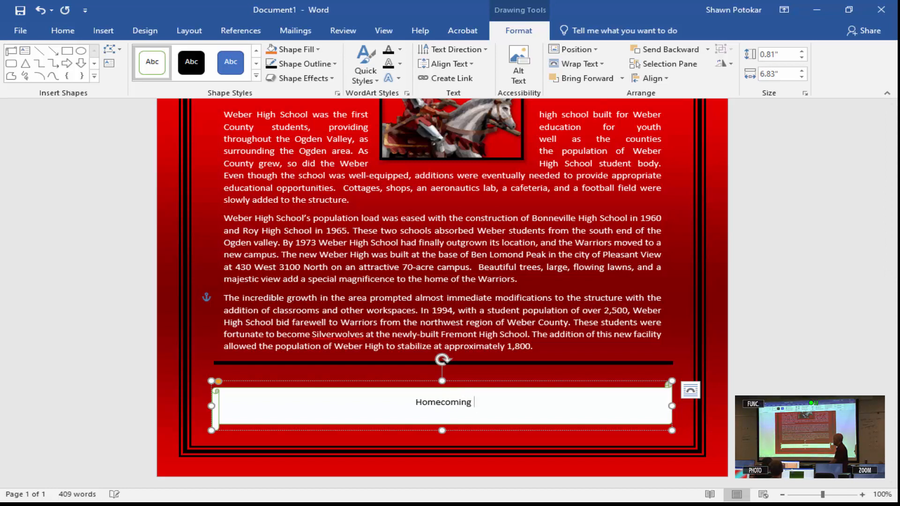
type("2021")
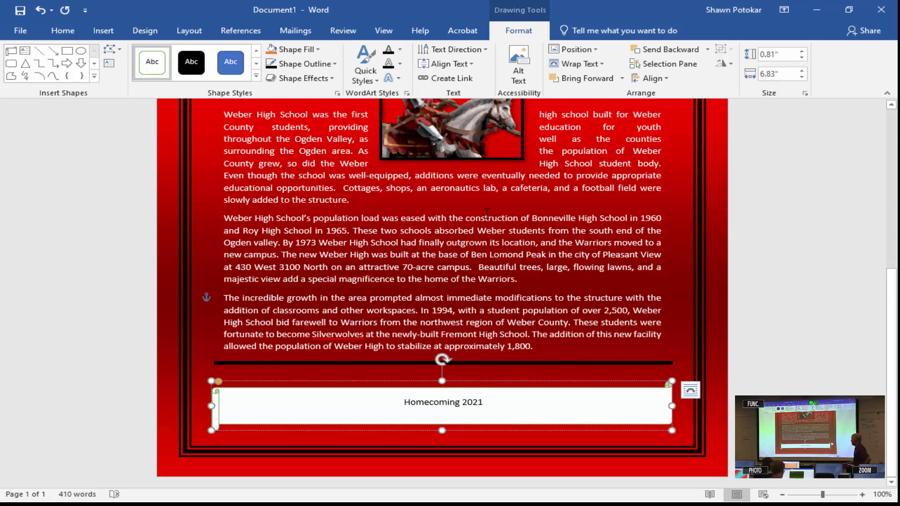
- Format the banner's "Homecoming 2021" text in 16 pt Algerian with the beveled gray text effect
triple_click(451, 397)
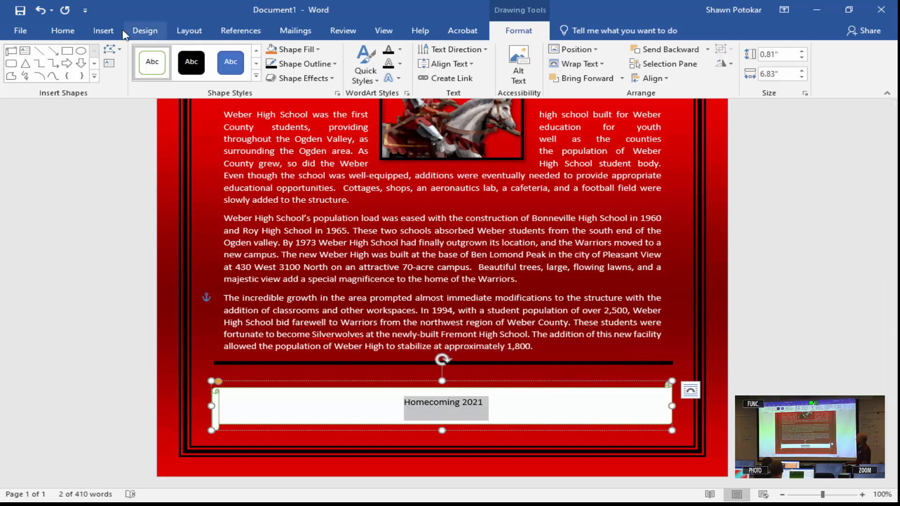
left_click(71, 33)
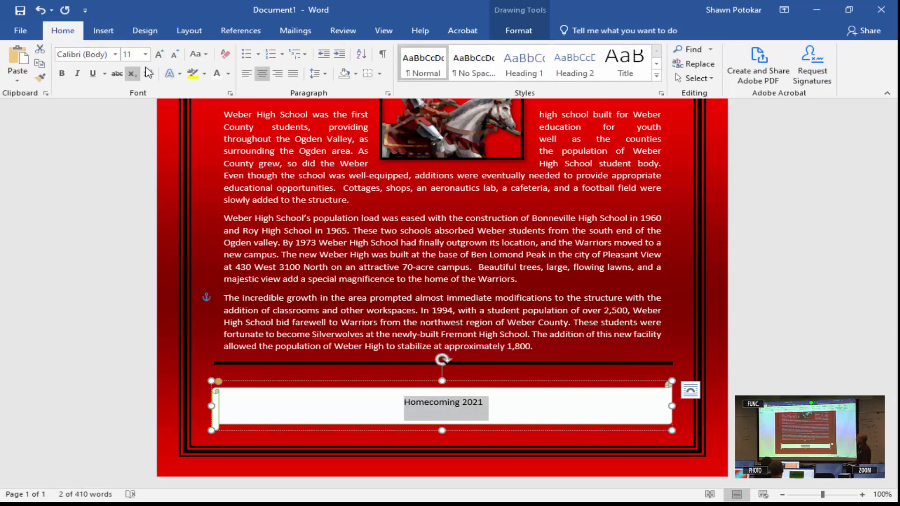
left_click(160, 55)
left_click(160, 55)
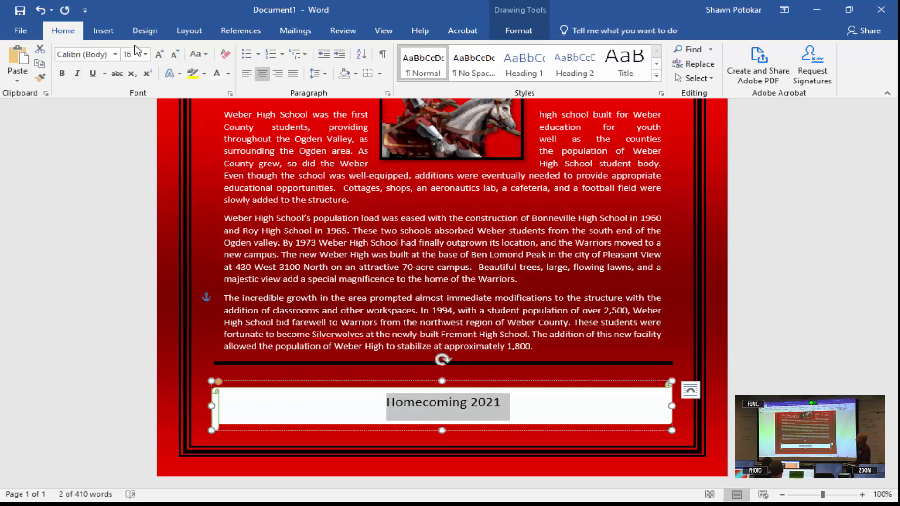
left_click(114, 54)
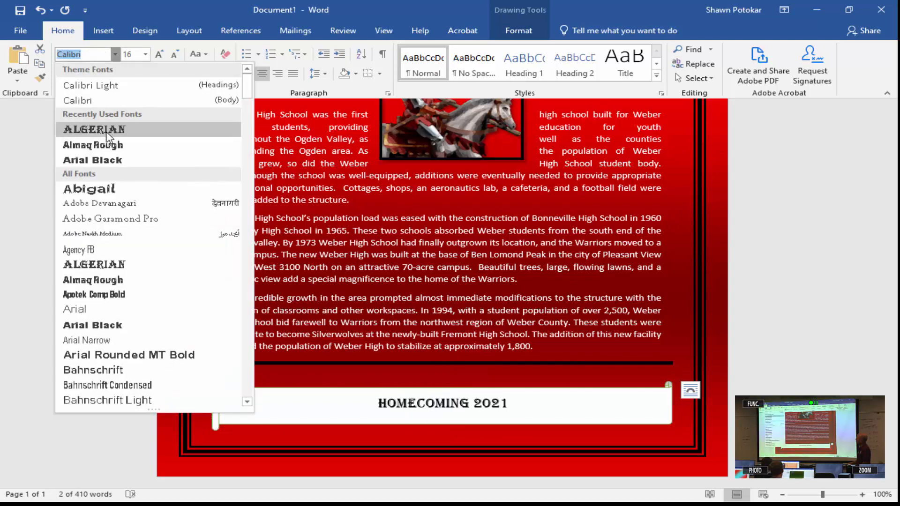
left_click(105, 132)
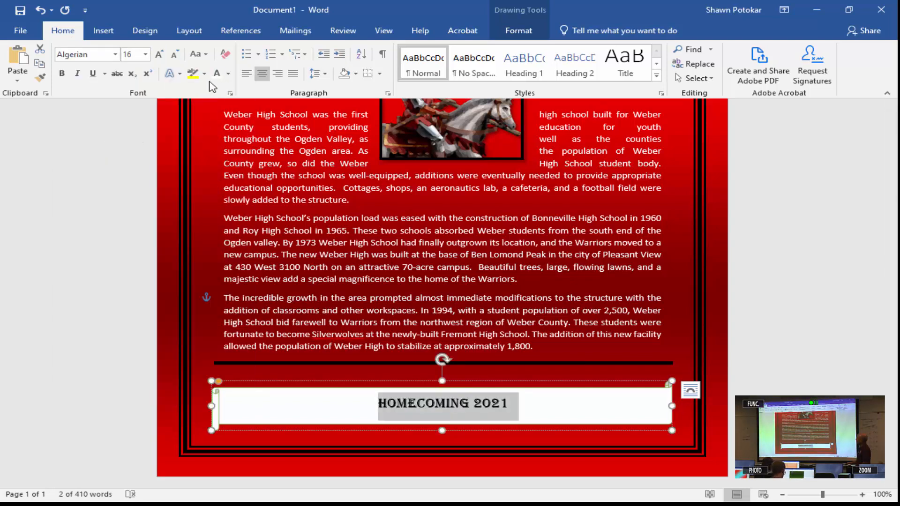
left_click(173, 75)
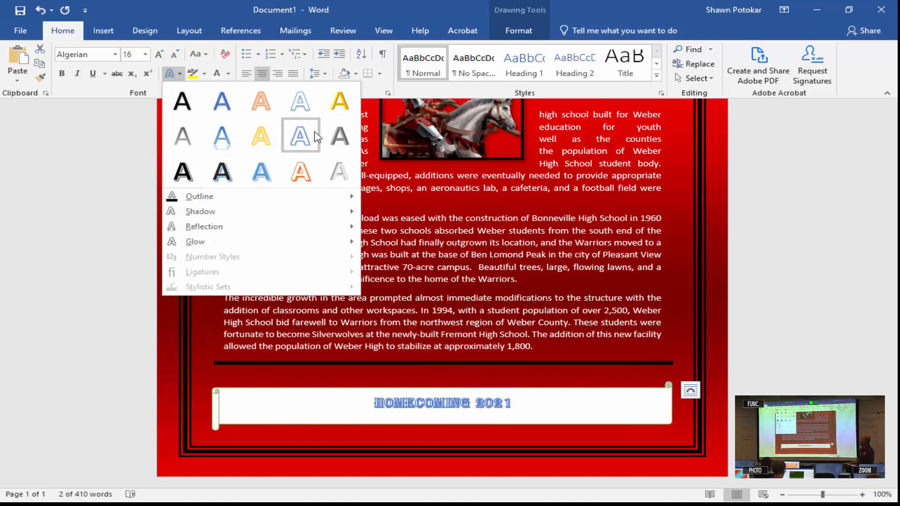
left_click(340, 140)
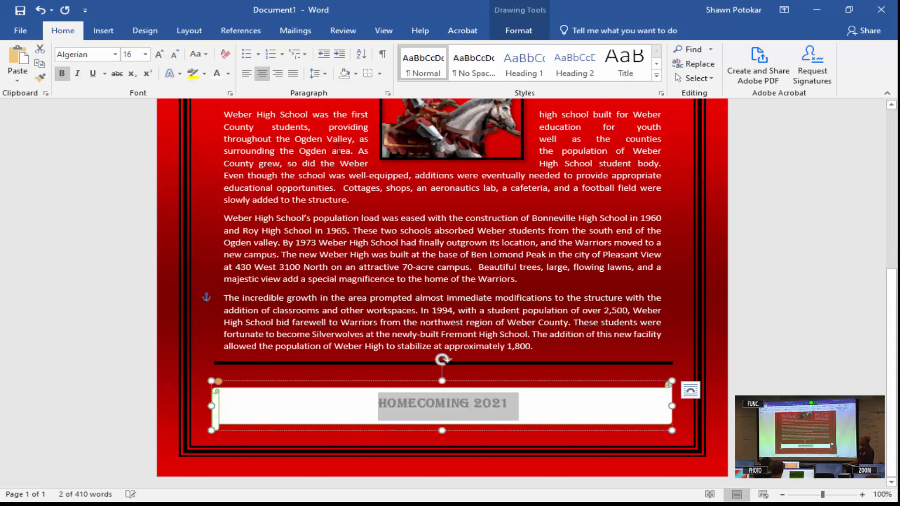
- Enlarge the "Homecoming 2021" text in the scroll banner to 24 pt and deselect the banner
left_click(160, 54)
left_click(160, 55)
left_click(160, 54)
left_click(159, 54)
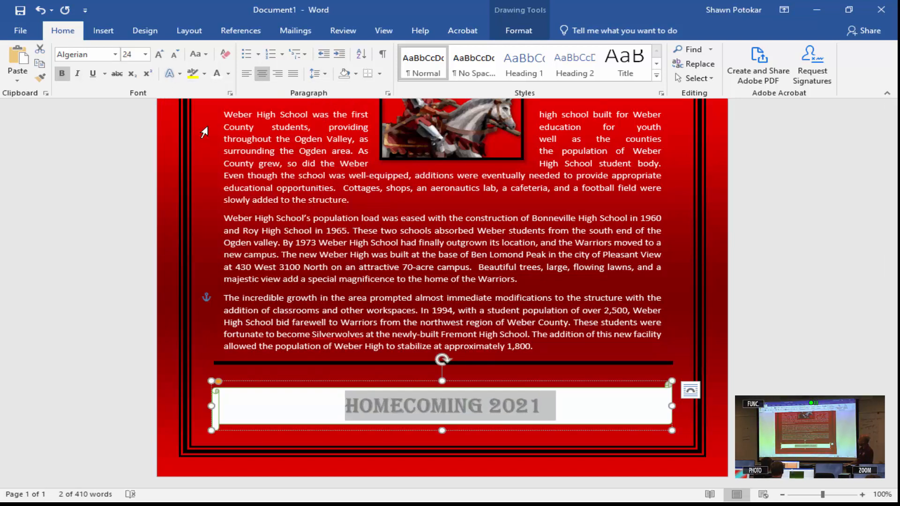
left_click(558, 392)
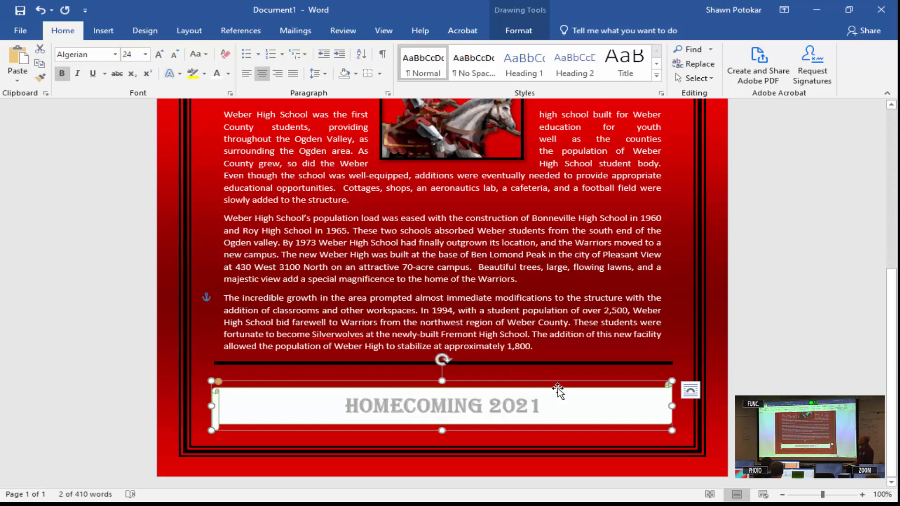
left_click(612, 356)
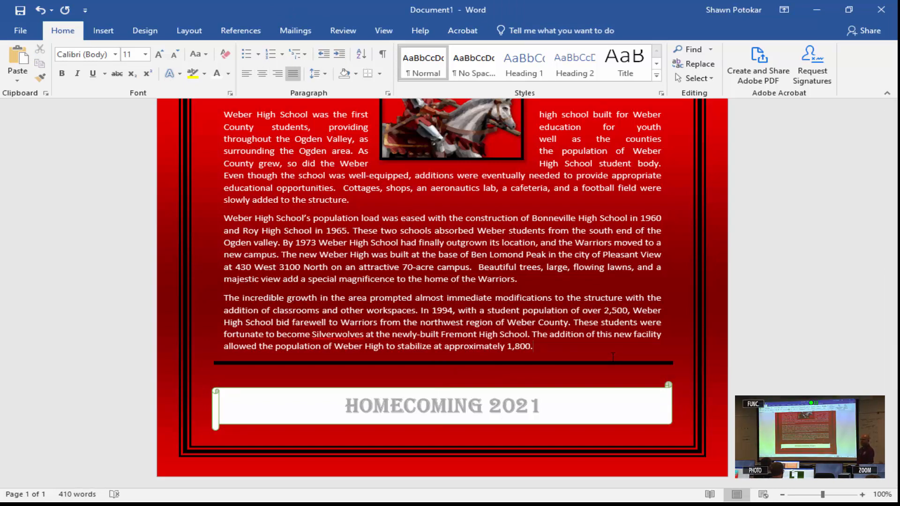
- Review the page layout from the Weber Warriors heading through the knight picture to the closing paragraphs
scroll(613, 356, "up", 5)
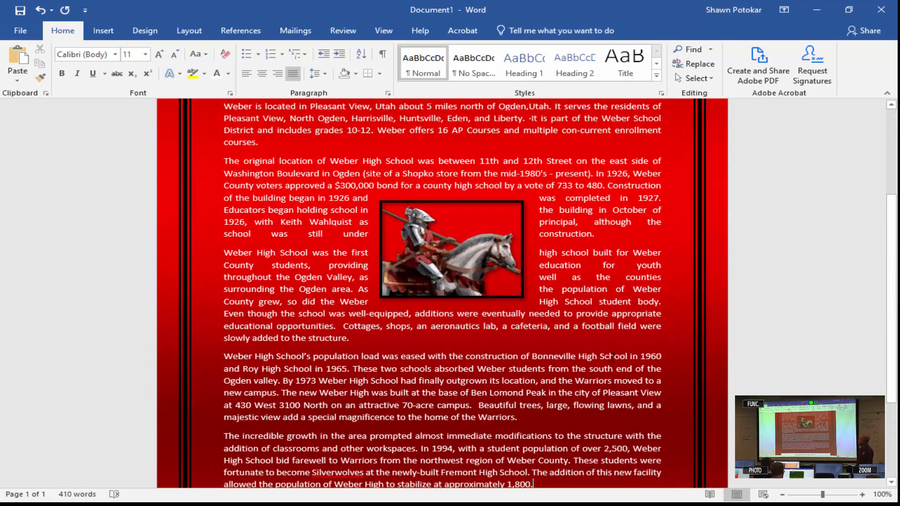
scroll(613, 357, "up", 1)
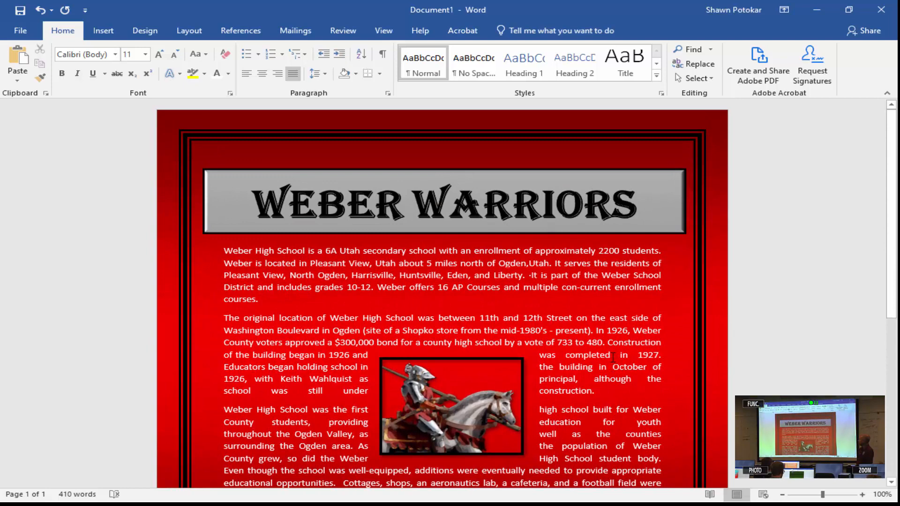
scroll(612, 357, "down", 3)
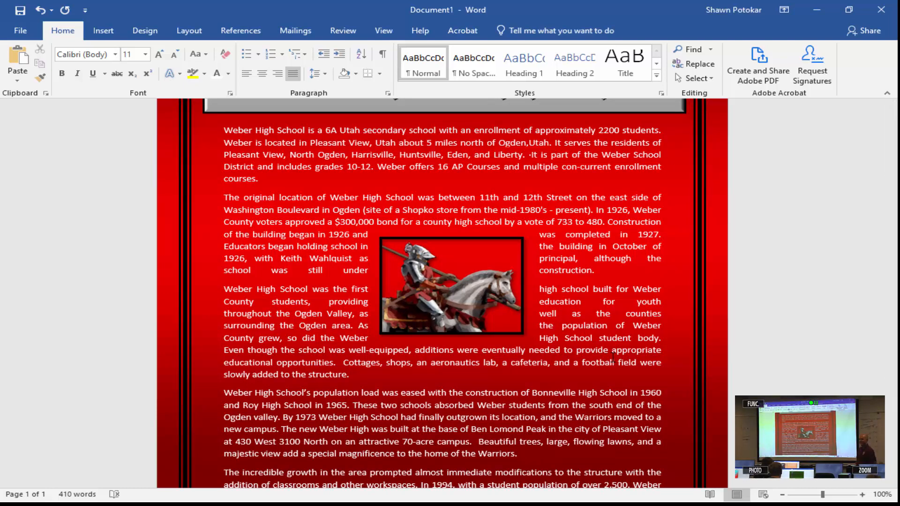
scroll(613, 357, "up", 2)
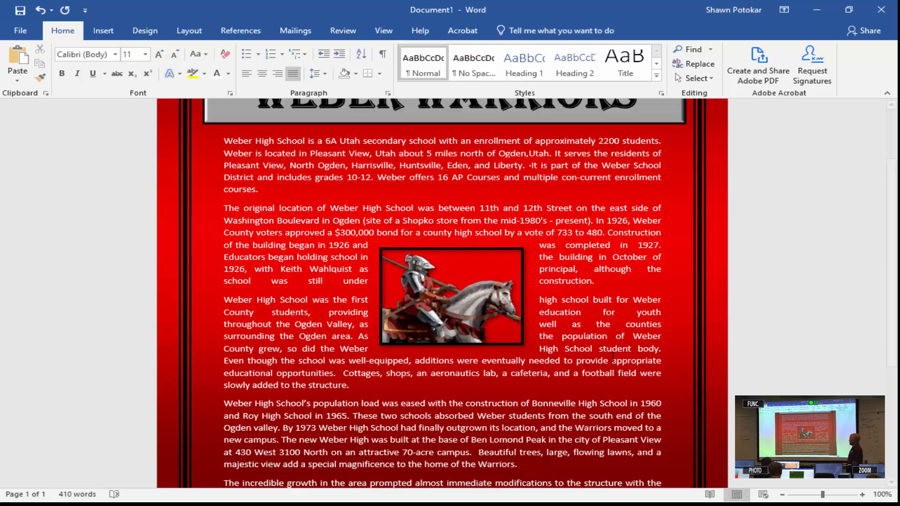
scroll(613, 357, "down", 3)
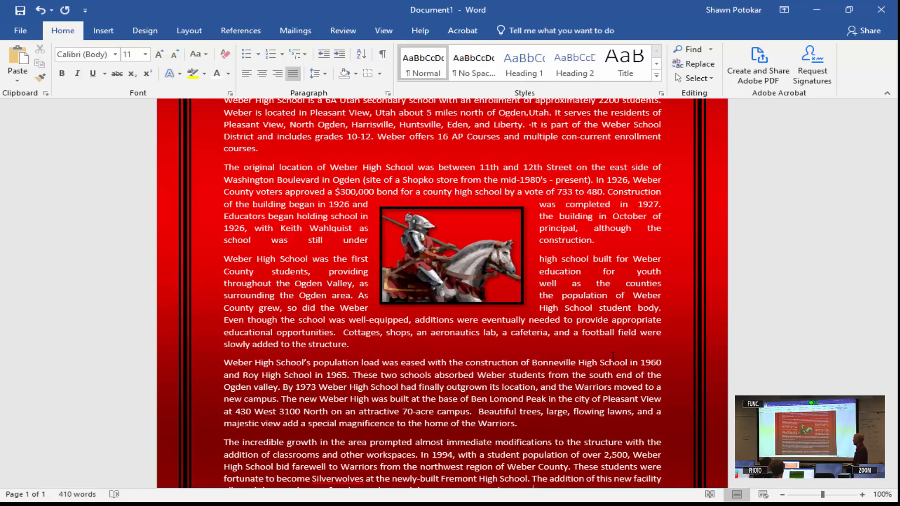
scroll(613, 357, "down", 3)
scroll(613, 357, "up", 3)
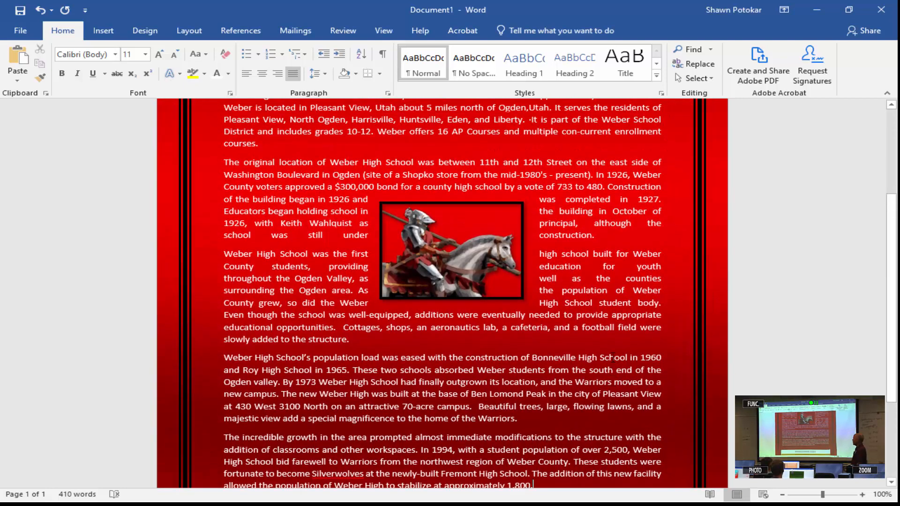